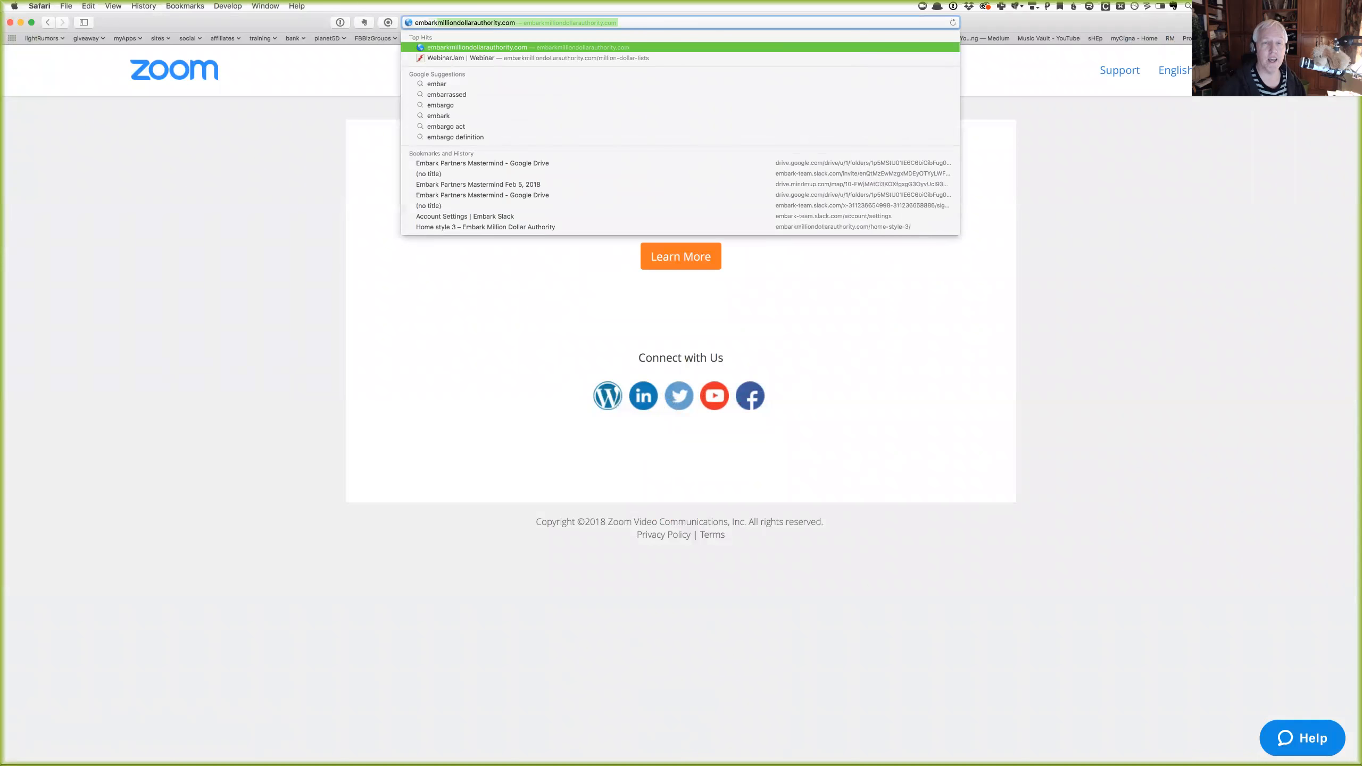
{"action": "key", "text": "BackSpace"}
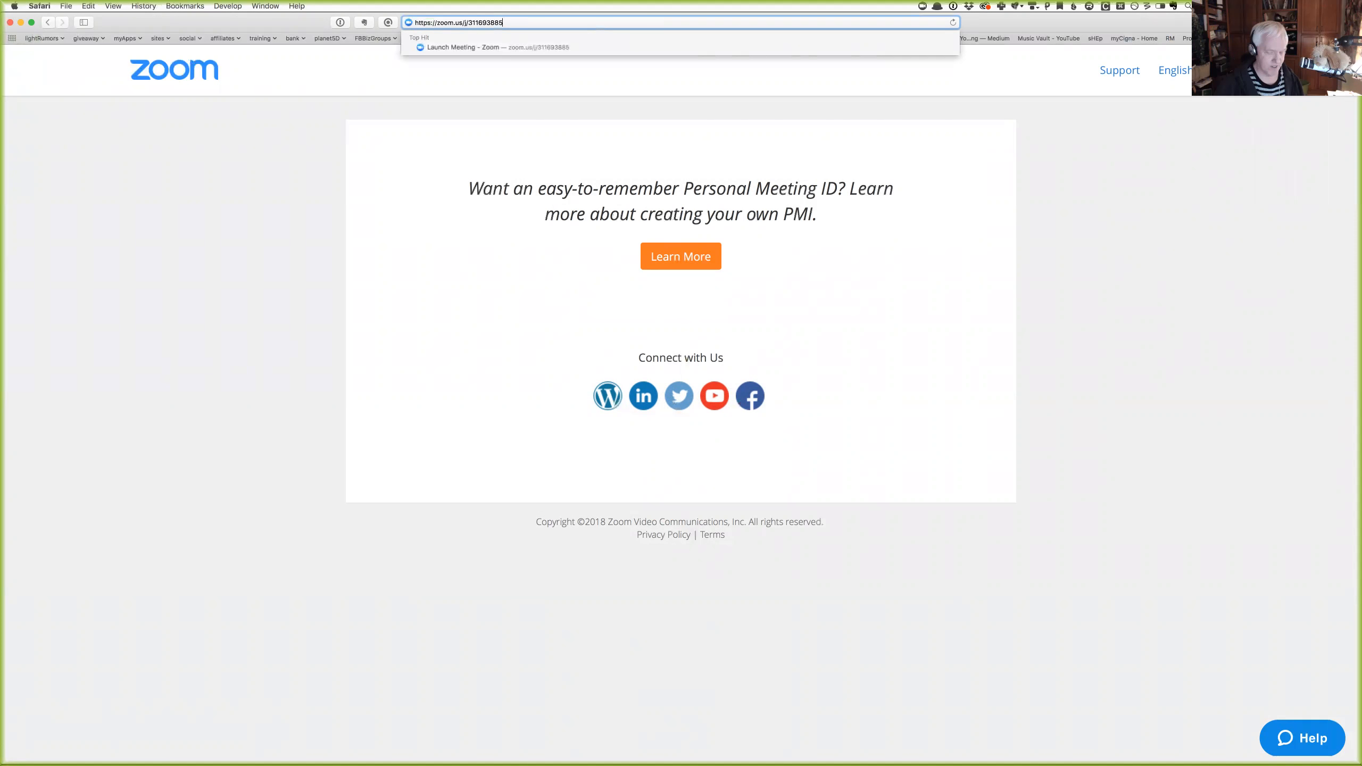
Expand the embarkzoom Zoom meeting URL into Safari's address bar, load it, and decline the zoom.us app prompt.
{"action": "key", "text": "Return"}
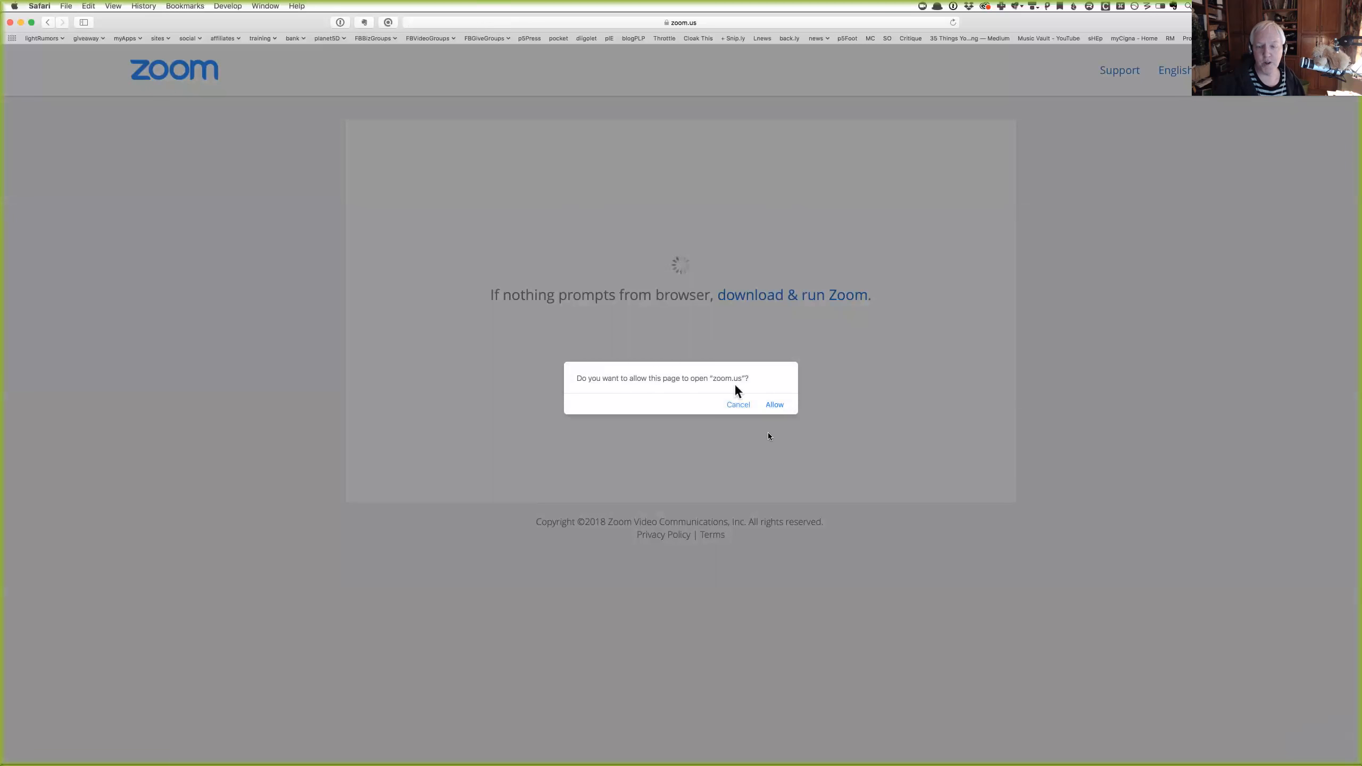
{"action": "left_click", "coordinate": [738, 405]}
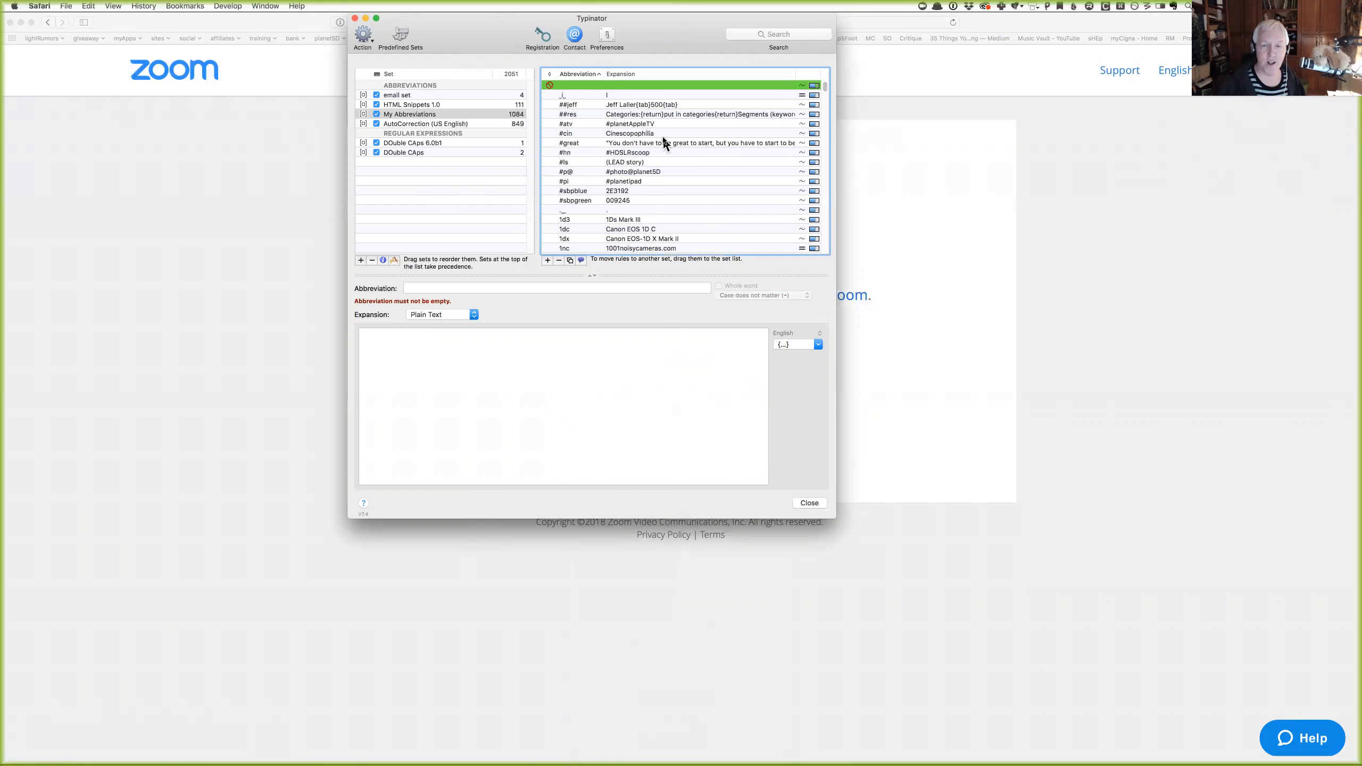
Scroll the My Abbreviations list and focus the Abbreviation, Expansion and Search fields in turn.
{"action": "scroll", "coordinate": [664, 142], "scroll_direction": "down", "scroll_amount": 20}
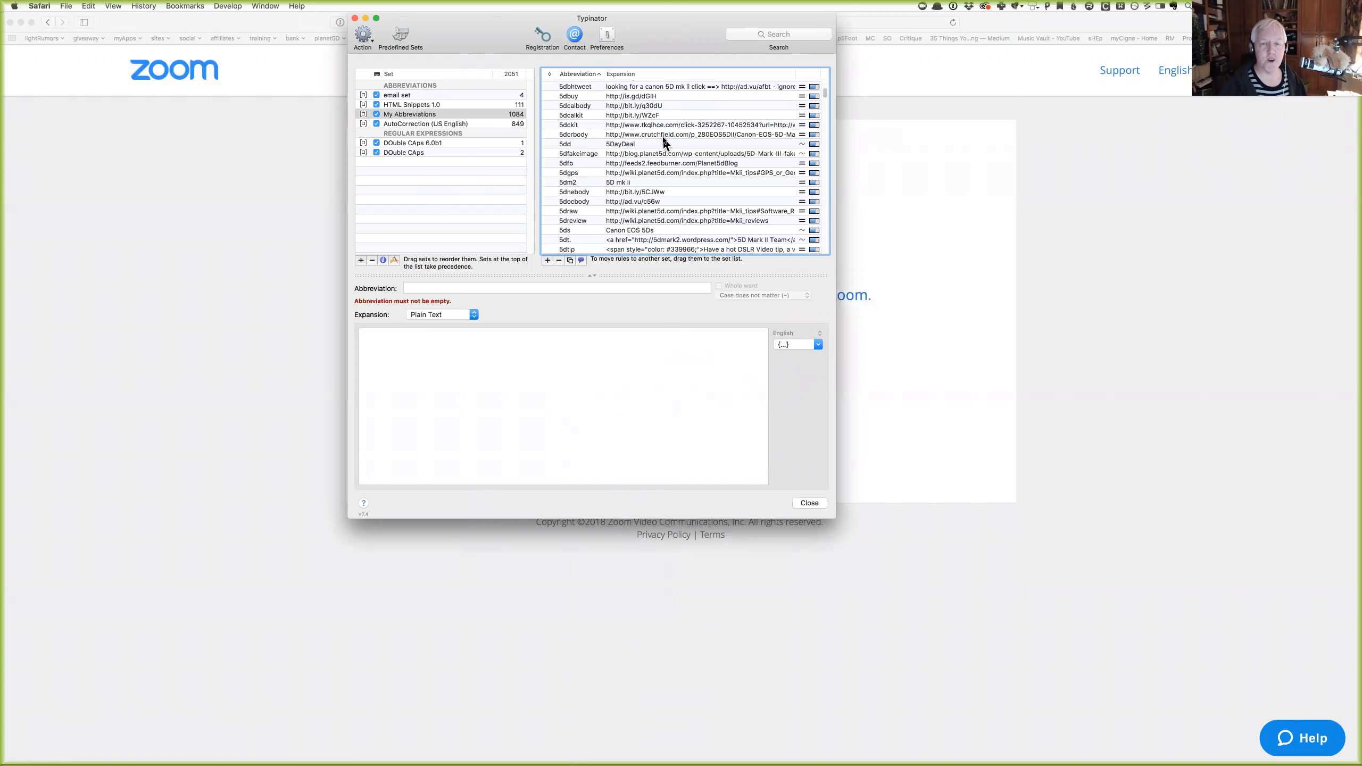
{"action": "scroll", "coordinate": [663, 142], "scroll_direction": "down", "scroll_amount": 20}
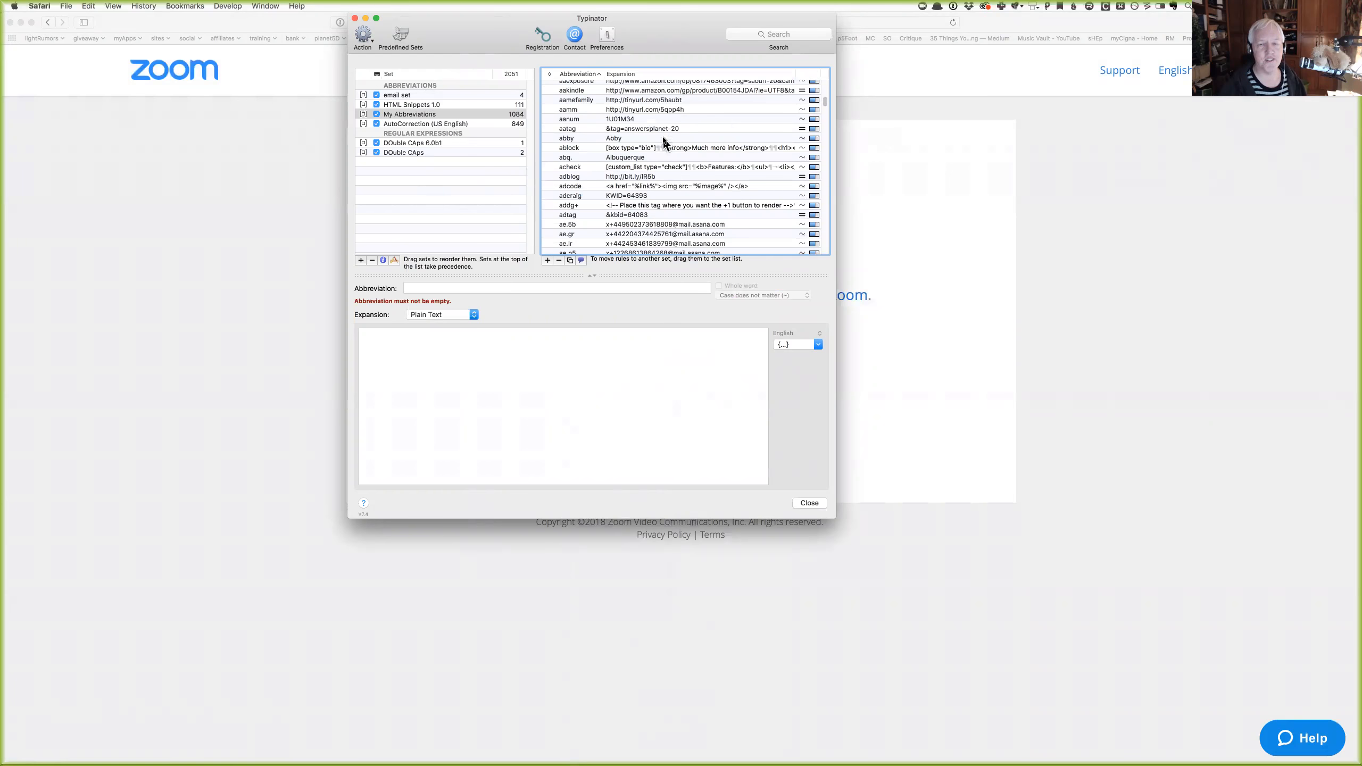
{"action": "scroll", "coordinate": [663, 142], "scroll_direction": "down", "scroll_amount": 20}
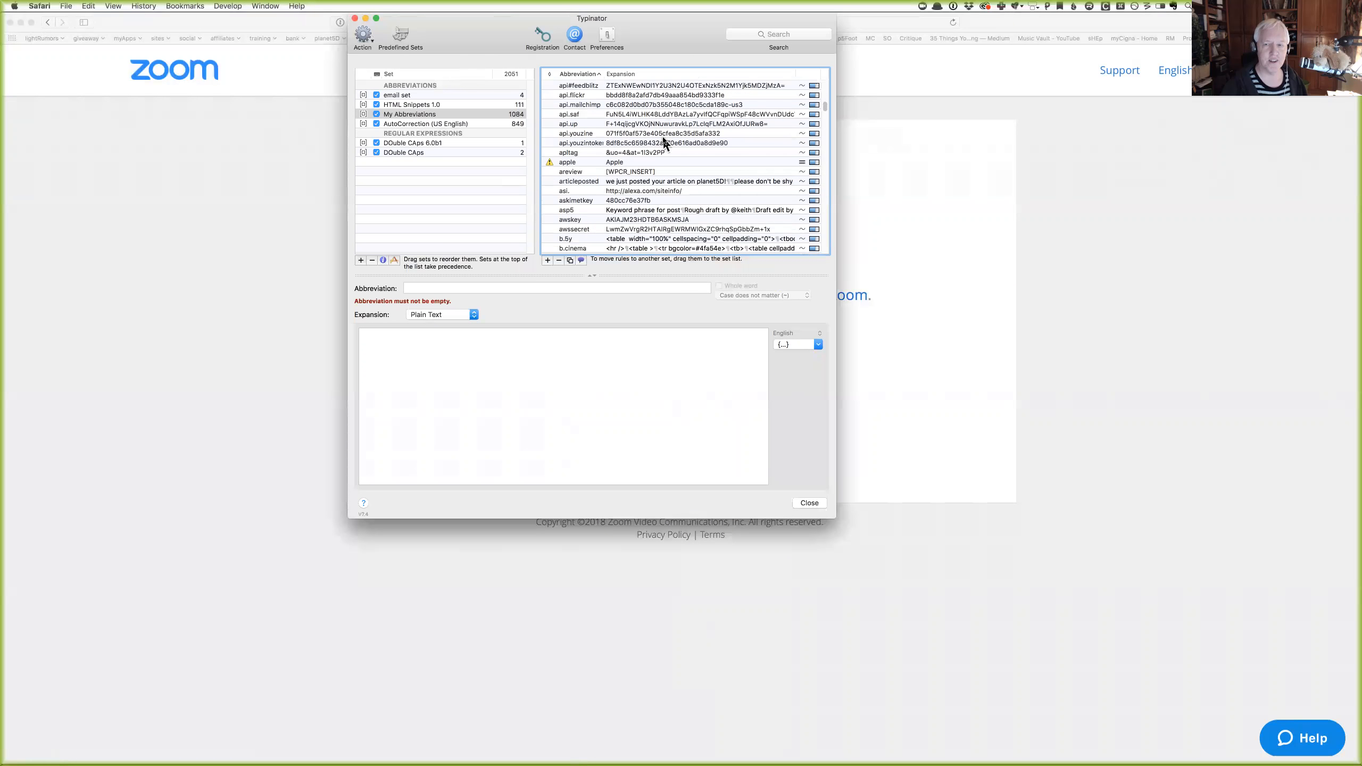
{"action": "scroll", "coordinate": [663, 142], "scroll_direction": "down", "scroll_amount": 1}
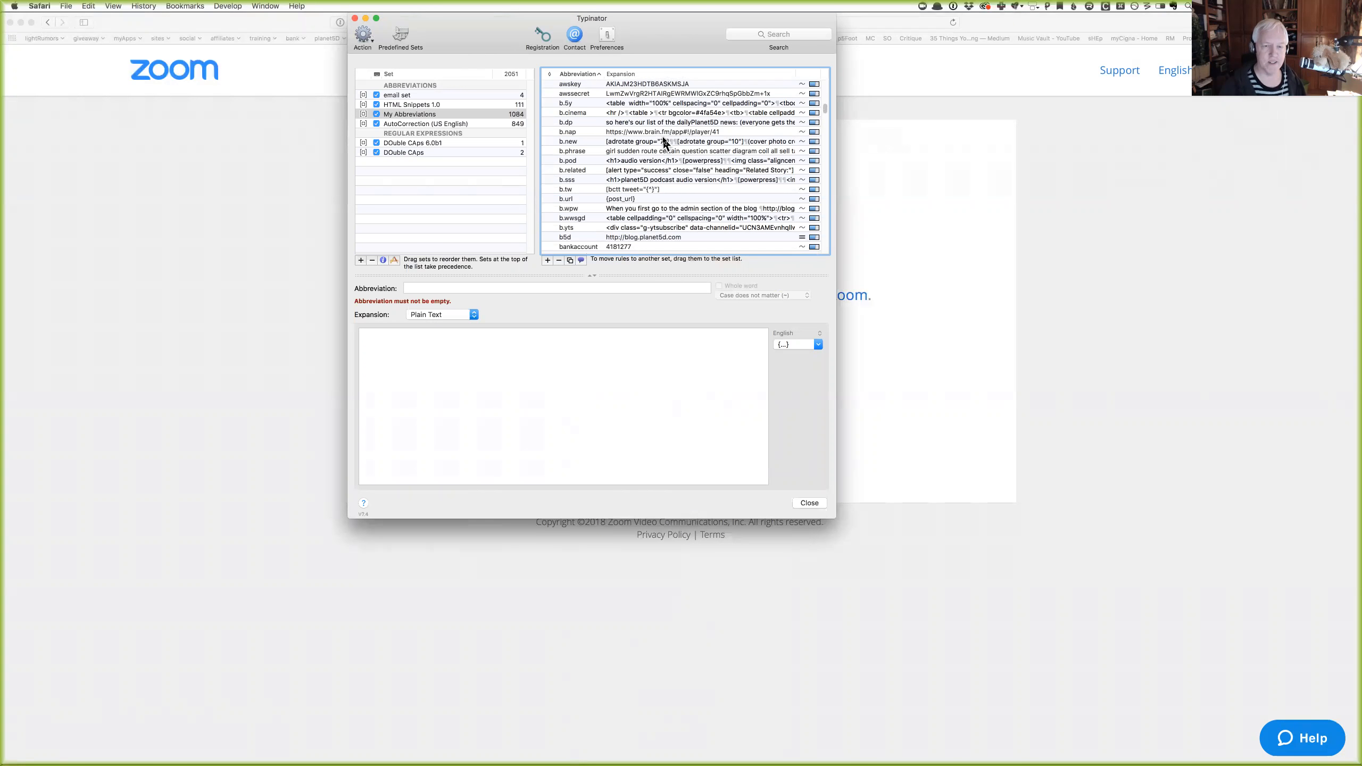
{"action": "left_click", "coordinate": [570, 286]}
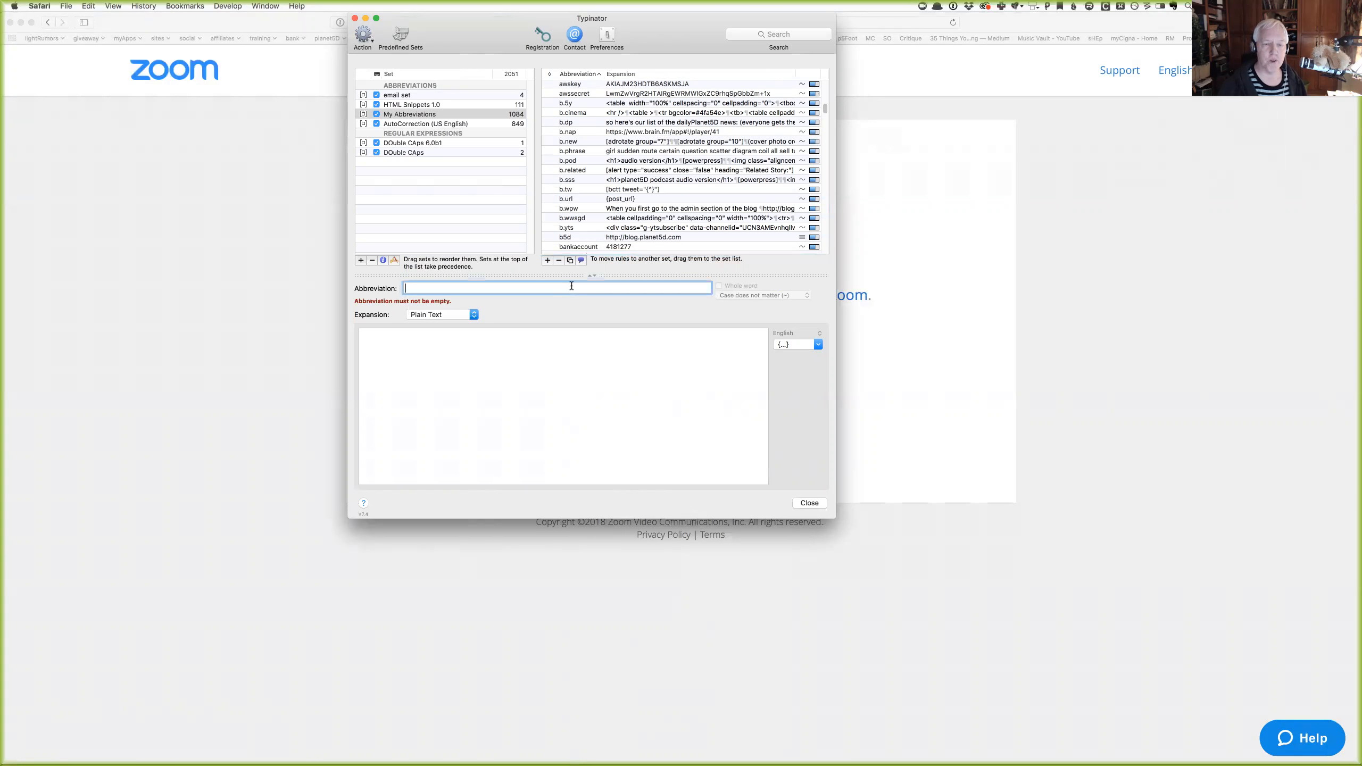
{"action": "left_click", "coordinate": [498, 347]}
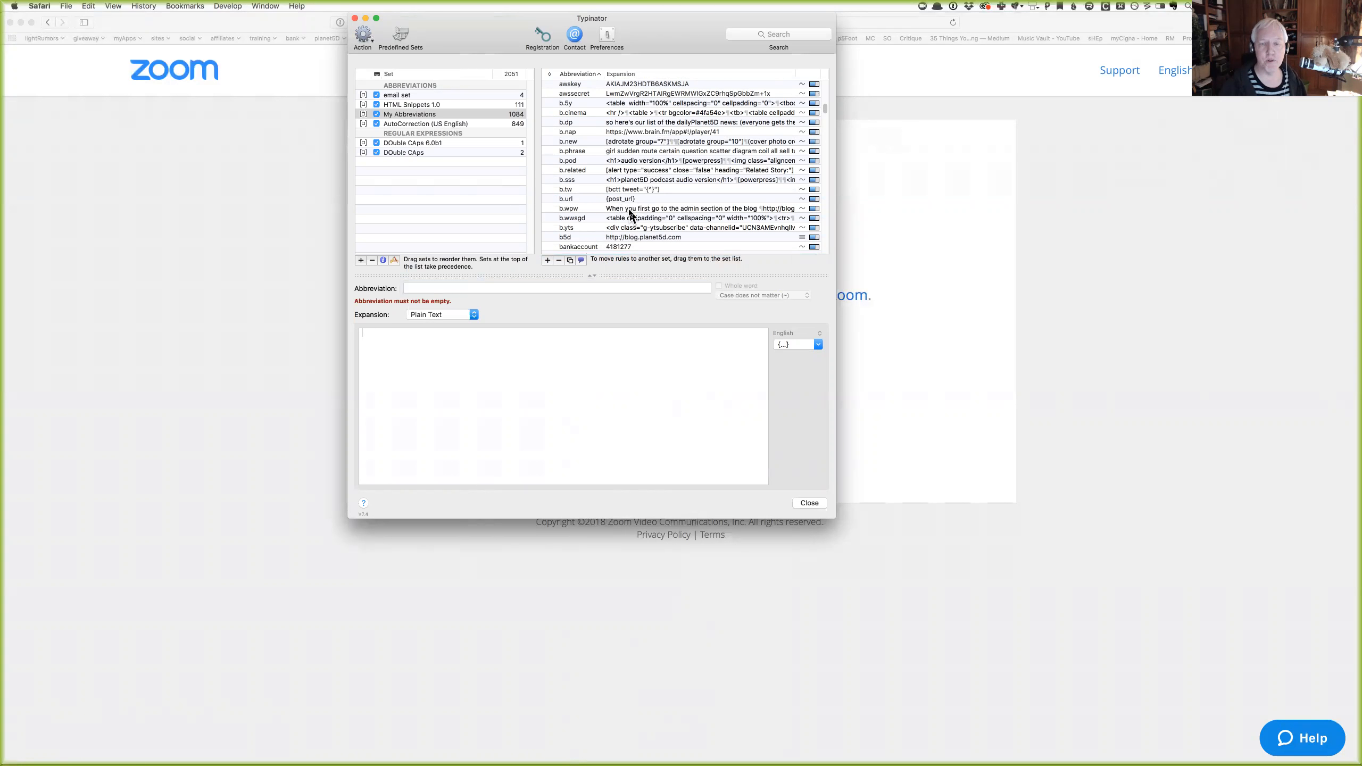
{"action": "left_click", "coordinate": [743, 35]}
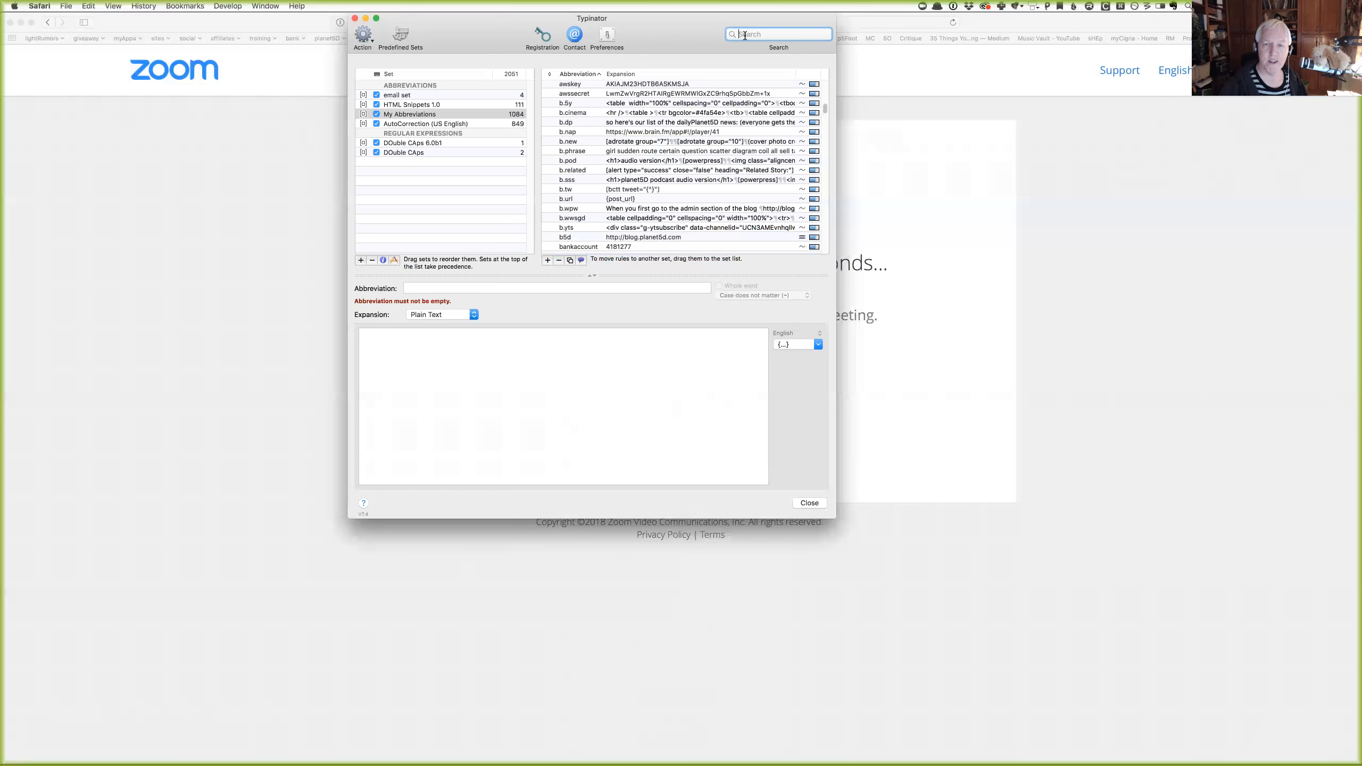
Scroll to the embarkzoom rule and open it to show its Zoom URL expansion.
{"action": "scroll", "coordinate": [721, 140], "scroll_direction": "down", "scroll_amount": 8}
{"action": "scroll", "coordinate": [721, 141], "scroll_direction": "down", "scroll_amount": 15}
{"action": "scroll", "coordinate": [719, 138], "scroll_direction": "down", "scroll_amount": 6}
{"action": "scroll", "coordinate": [719, 138], "scroll_direction": "up", "scroll_amount": 7}
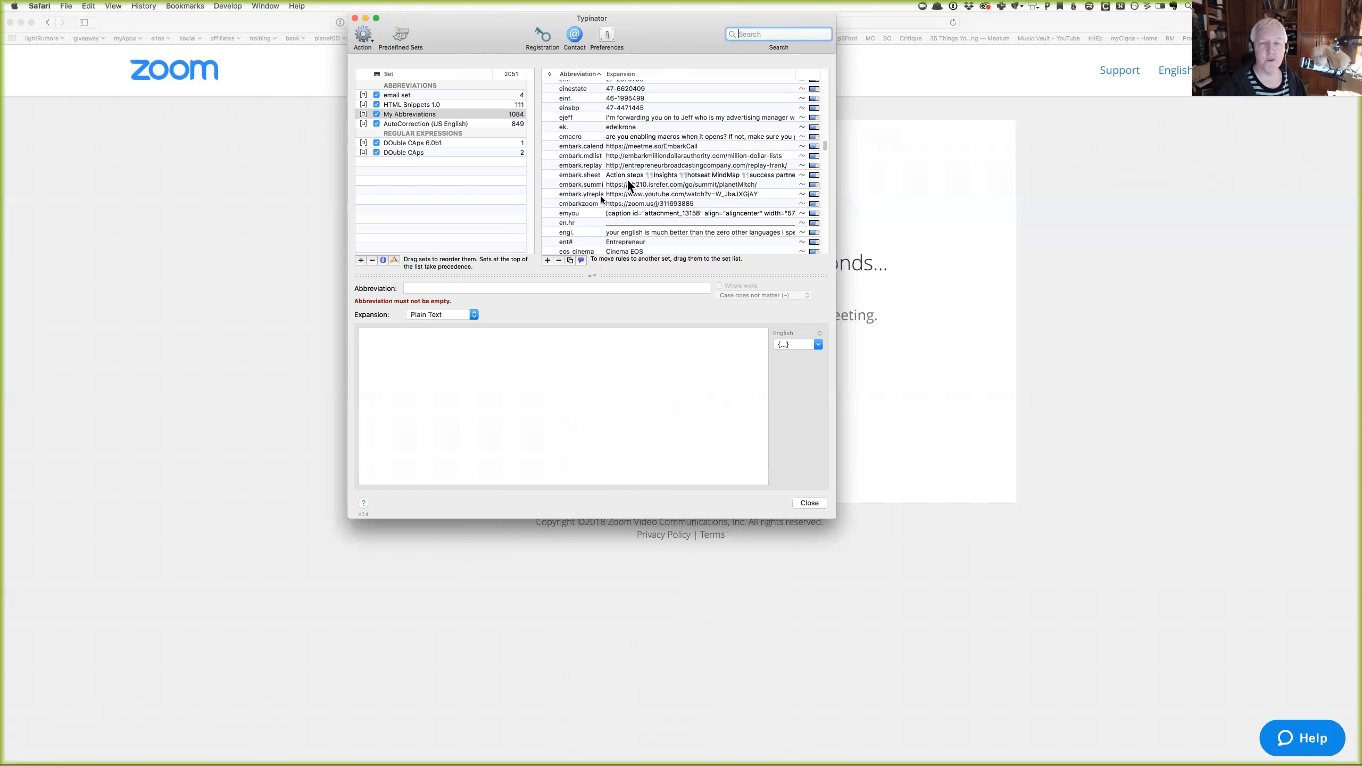
{"action": "left_click", "coordinate": [594, 204]}
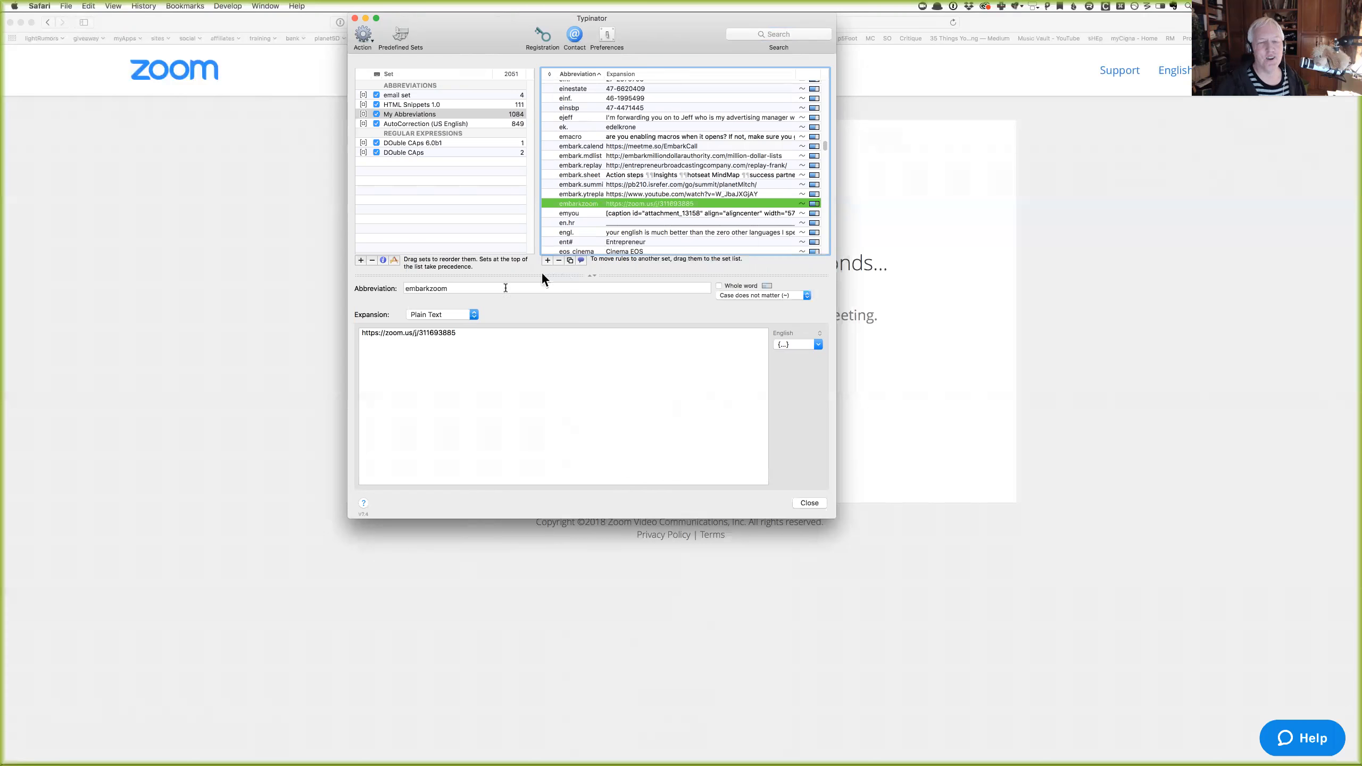
Highlight the embarkzoom abbreviation and its full expansion URL, then clear the selection.
{"action": "left_click", "coordinate": [499, 291]}
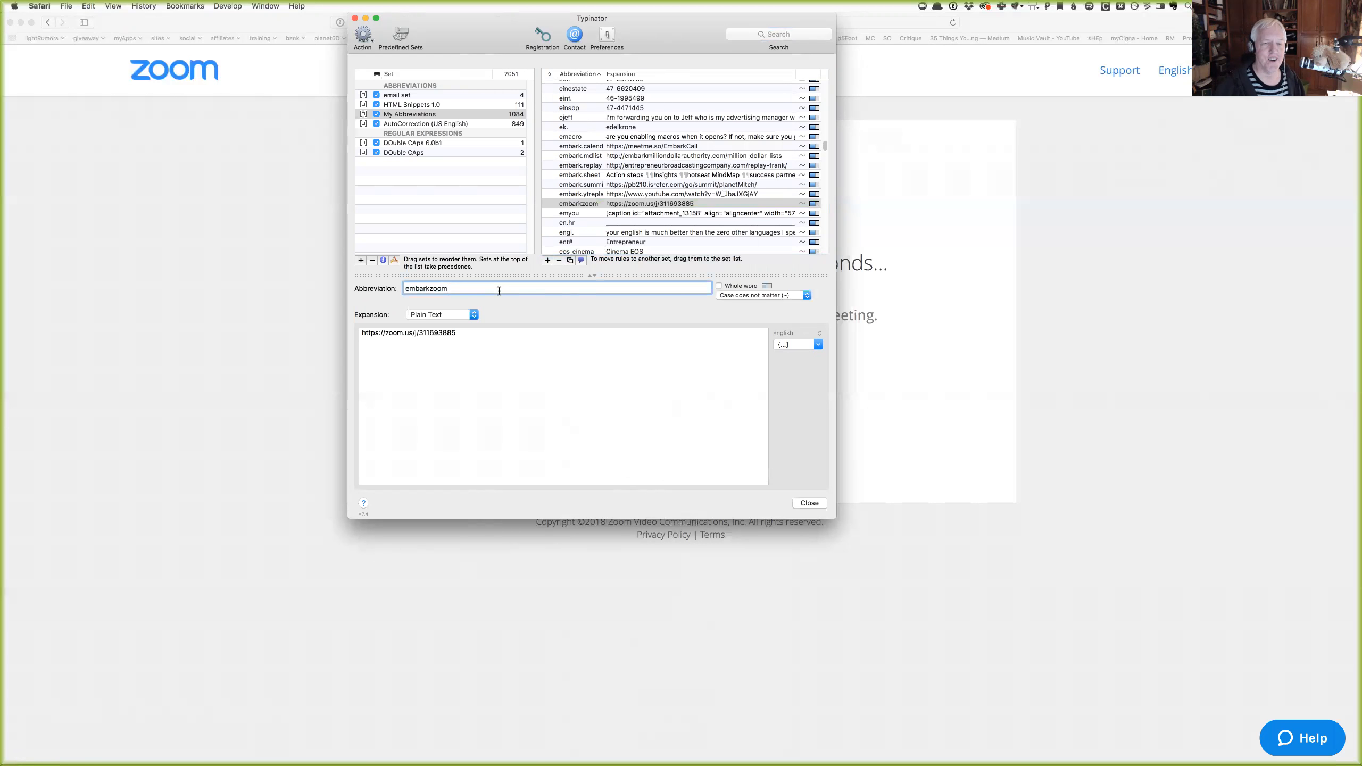
{"action": "double_click", "coordinate": [498, 291]}
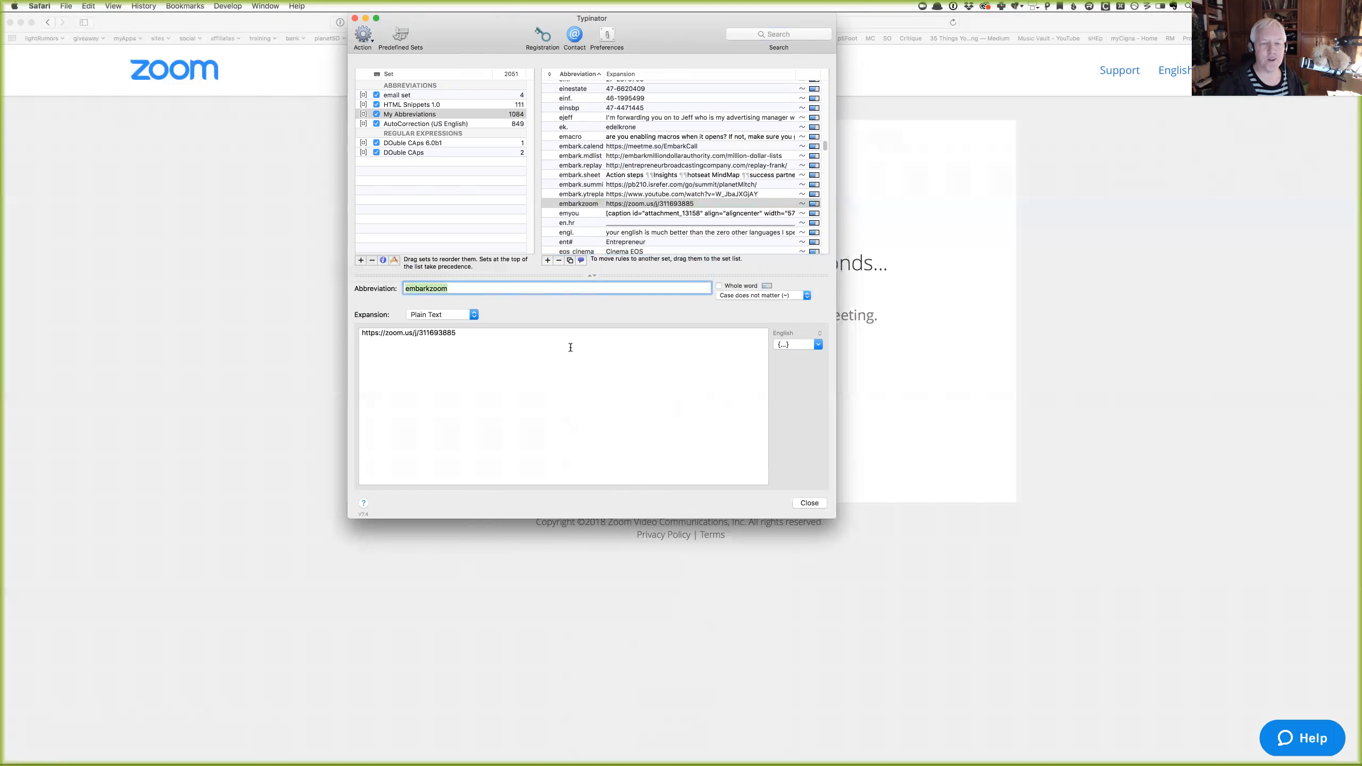
{"action": "triple_click", "coordinate": [410, 337]}
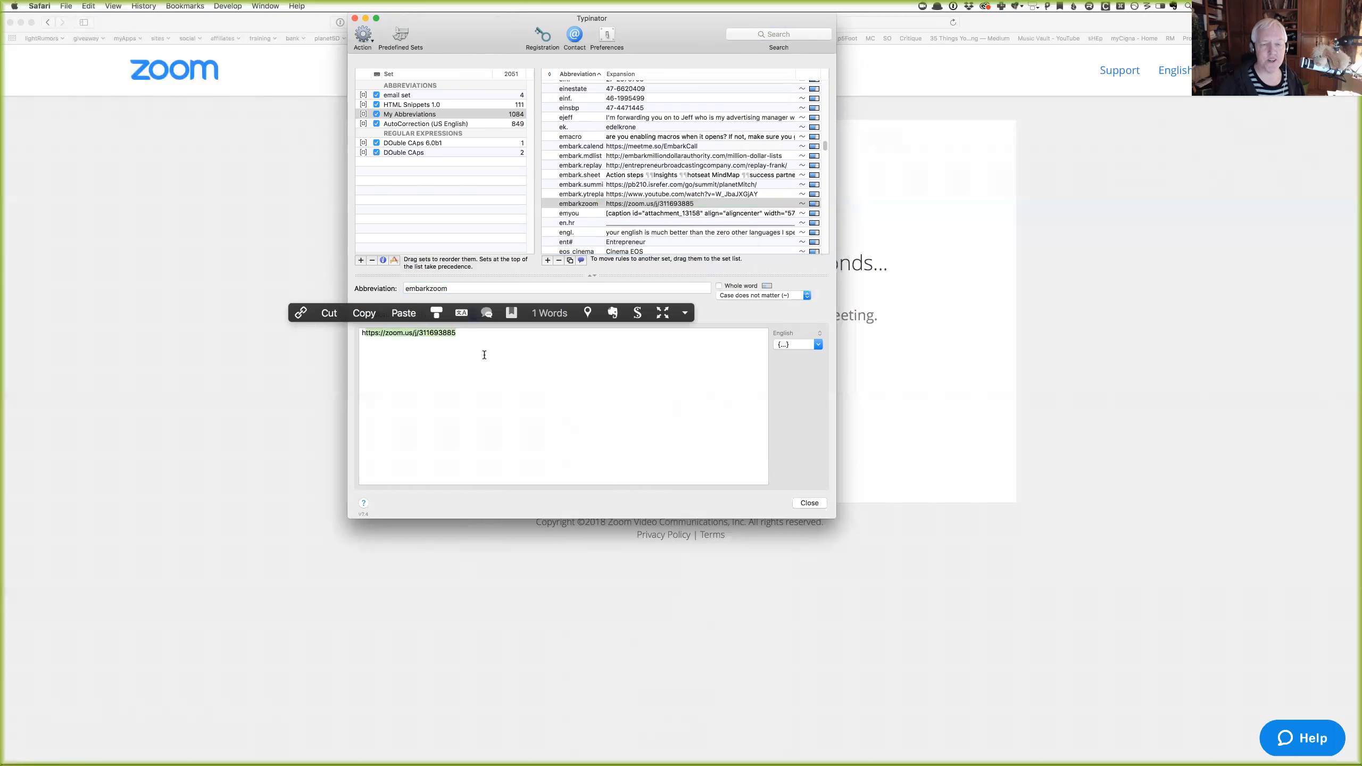
{"action": "left_click", "coordinate": [487, 353]}
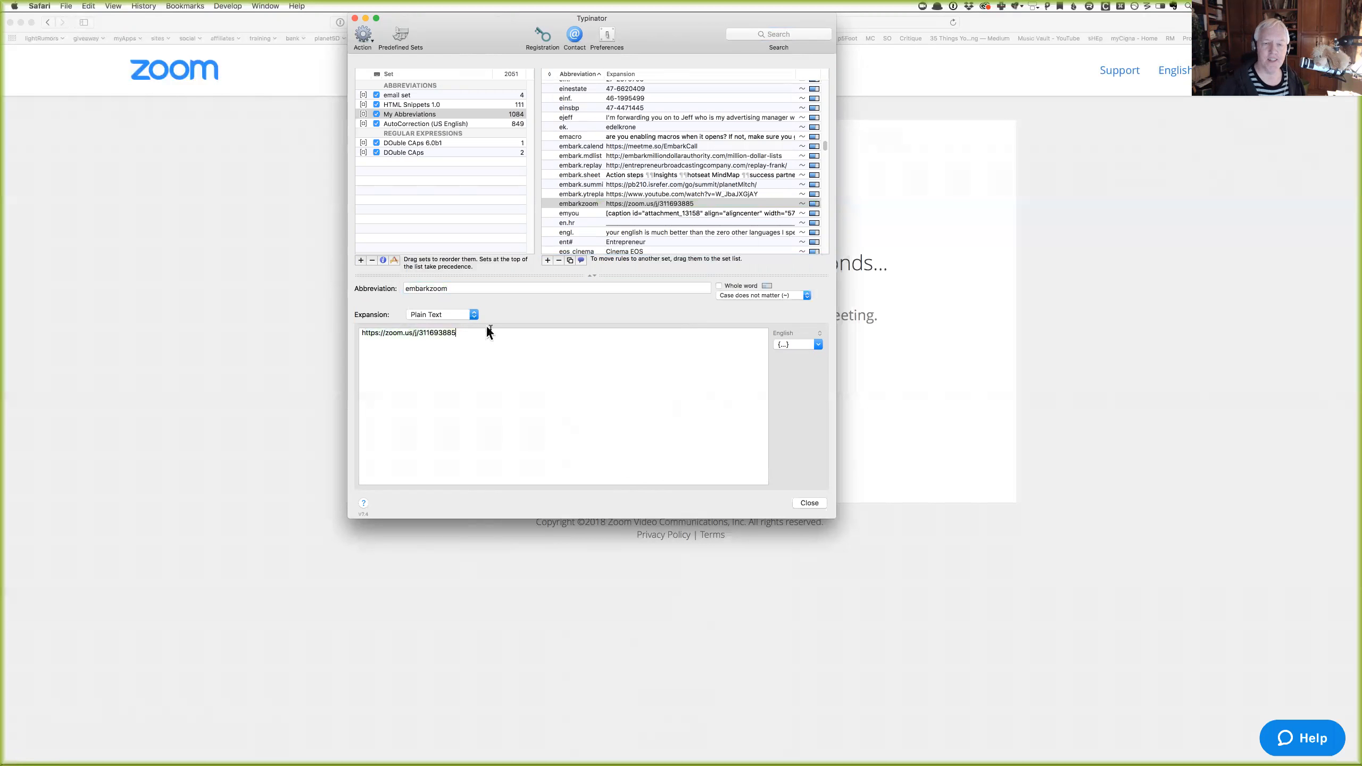
{"action": "triple_click", "coordinate": [397, 333]}
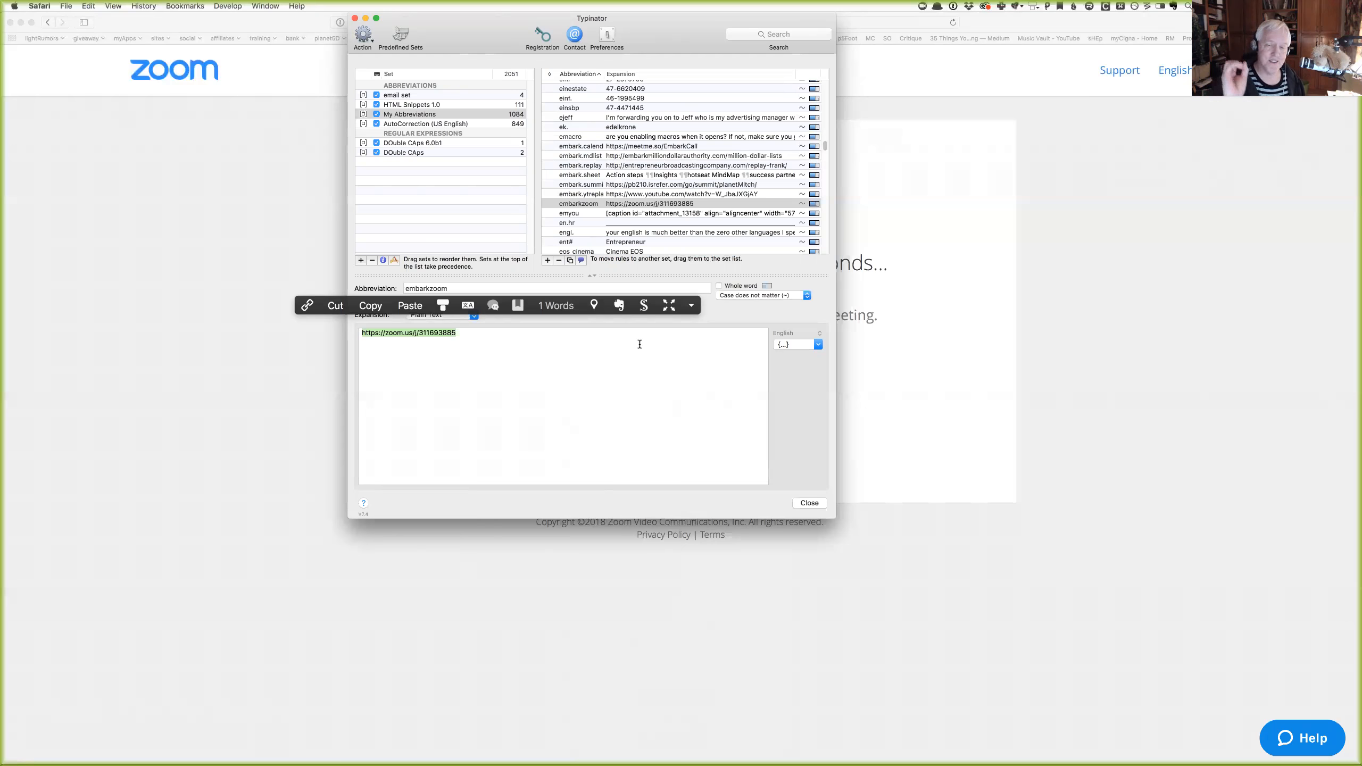
{"action": "left_click", "coordinate": [639, 344]}
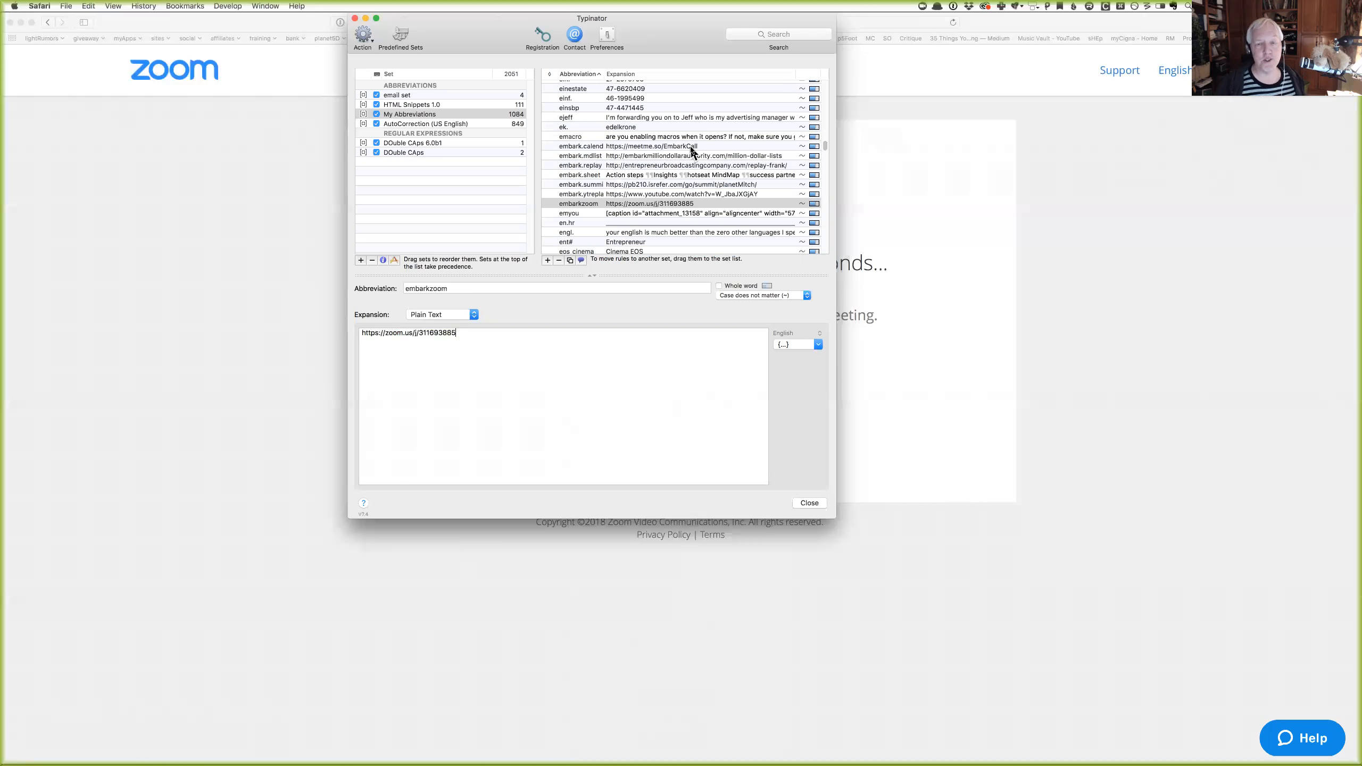
Scroll the rule list and bring up Typinator quick search to look for 'zoom' snippets.
{"action": "scroll", "coordinate": [691, 152], "scroll_direction": "down", "scroll_amount": 10}
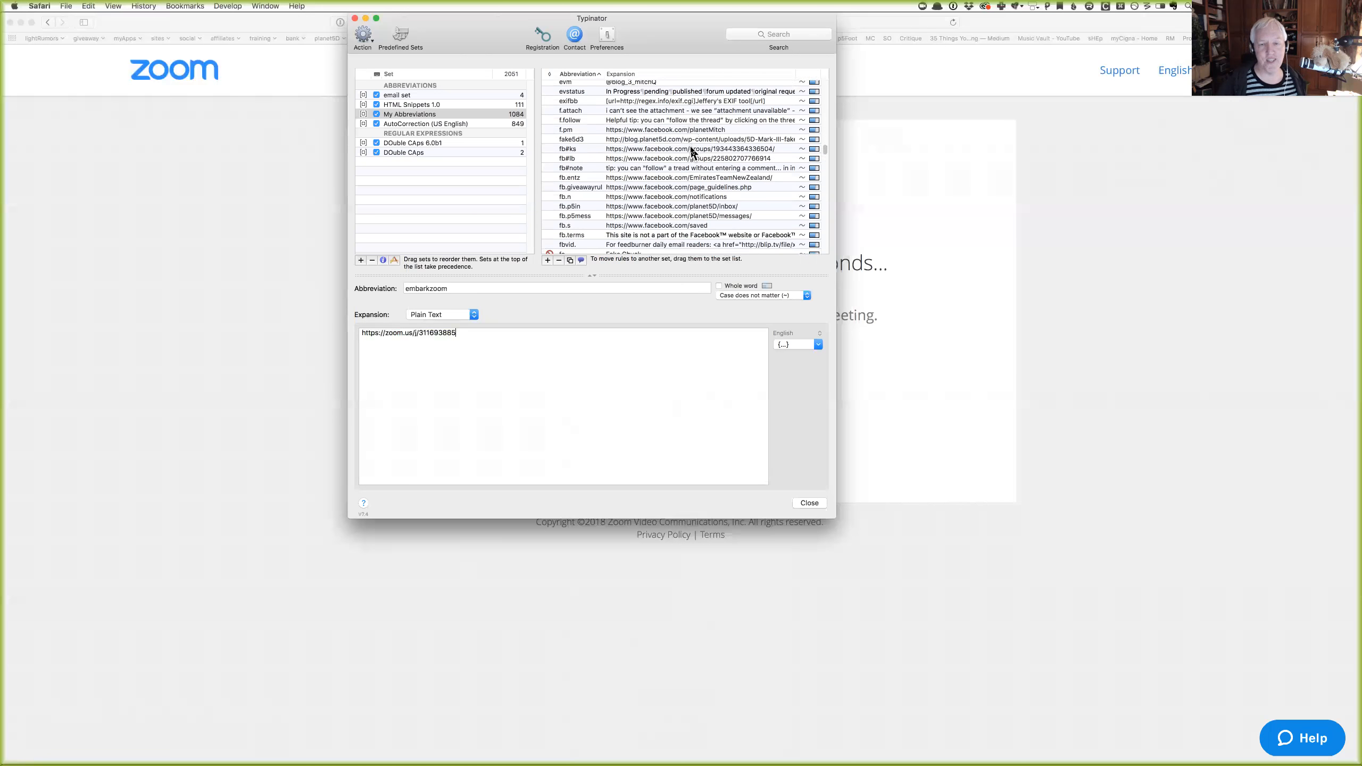
{"action": "scroll", "coordinate": [691, 151], "scroll_direction": "down", "scroll_amount": 5}
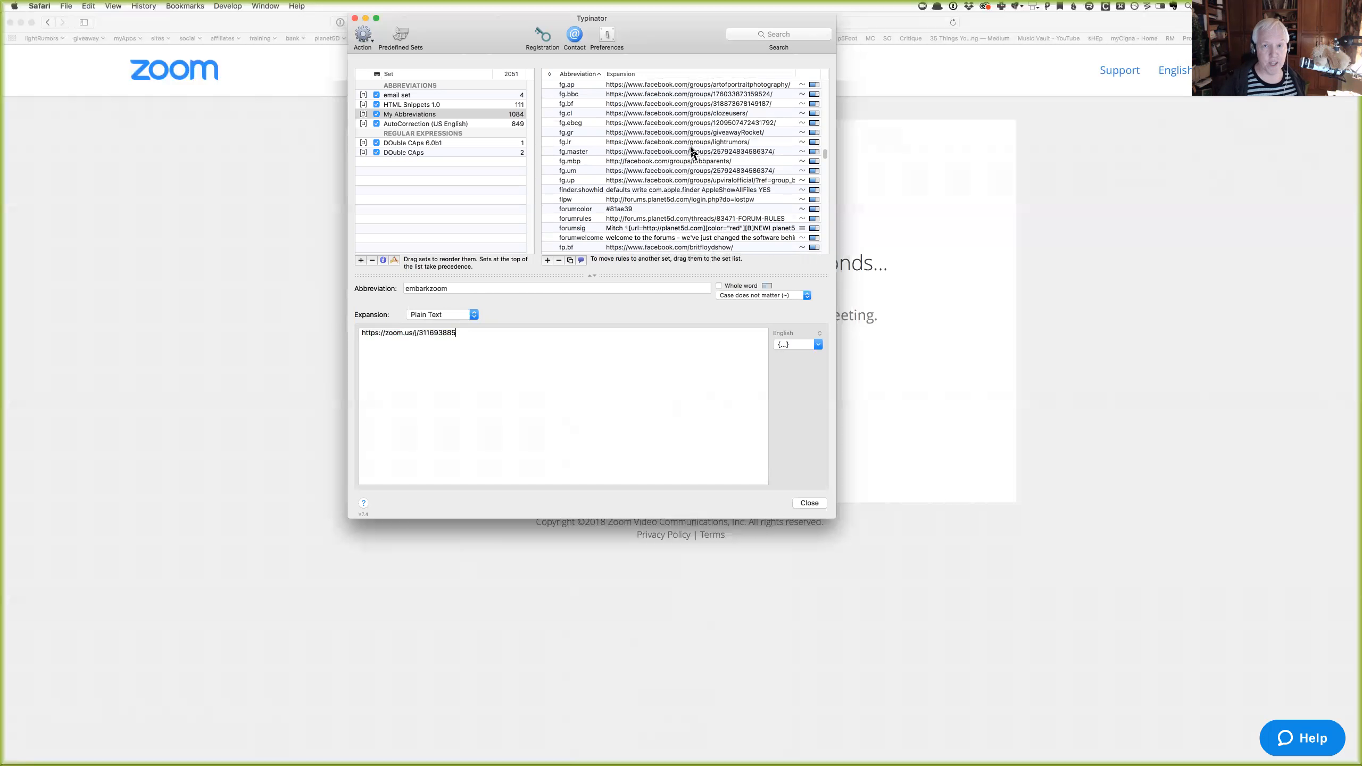
{"action": "key", "text": "ctrl+space"}
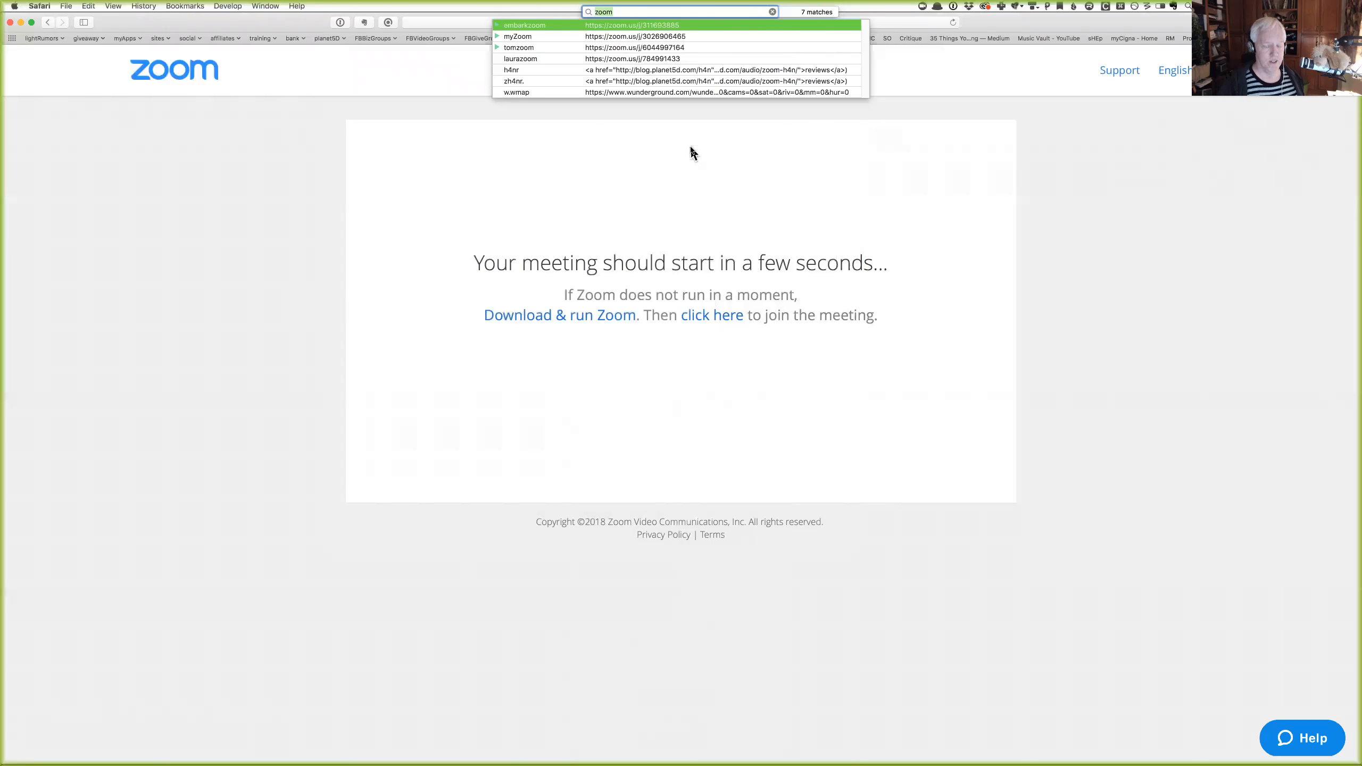
{"action": "key", "text": "BackSpace"}
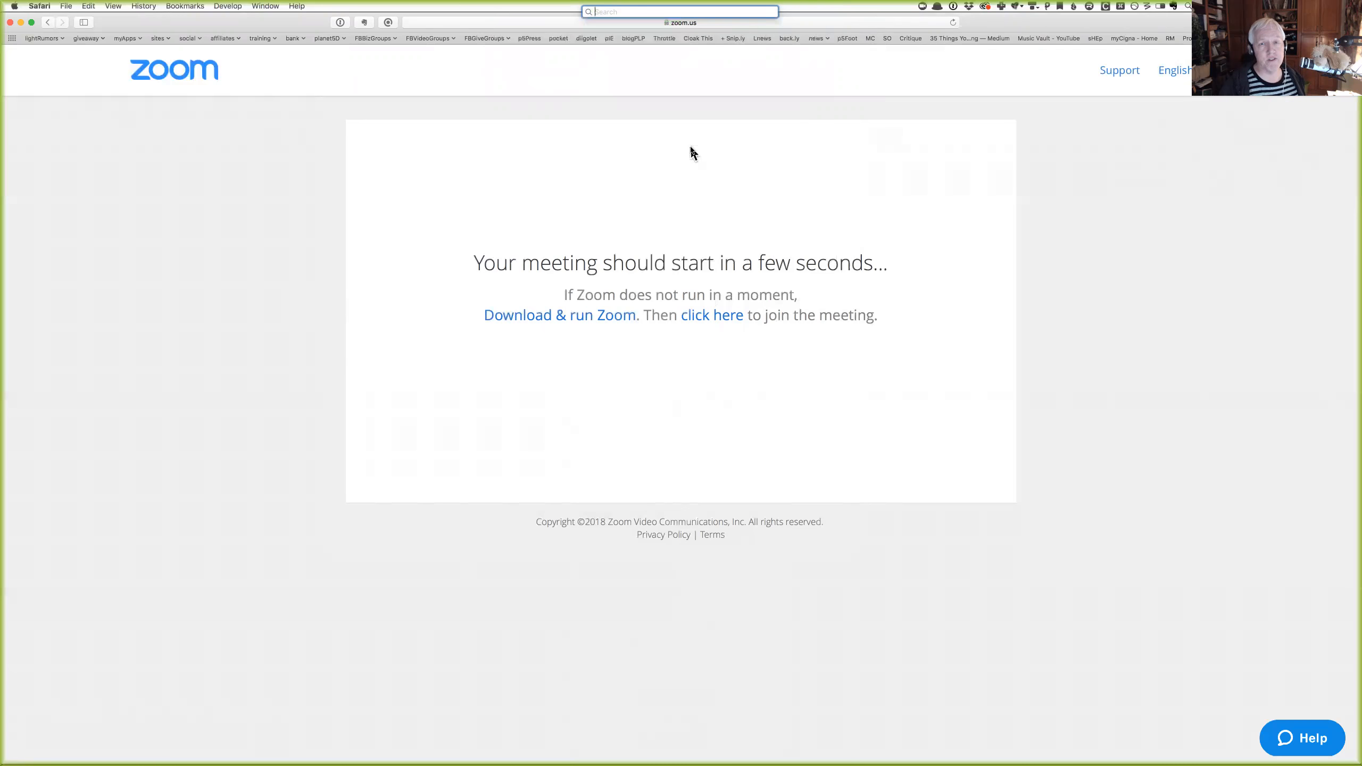
{"action": "type", "text": "pme"}
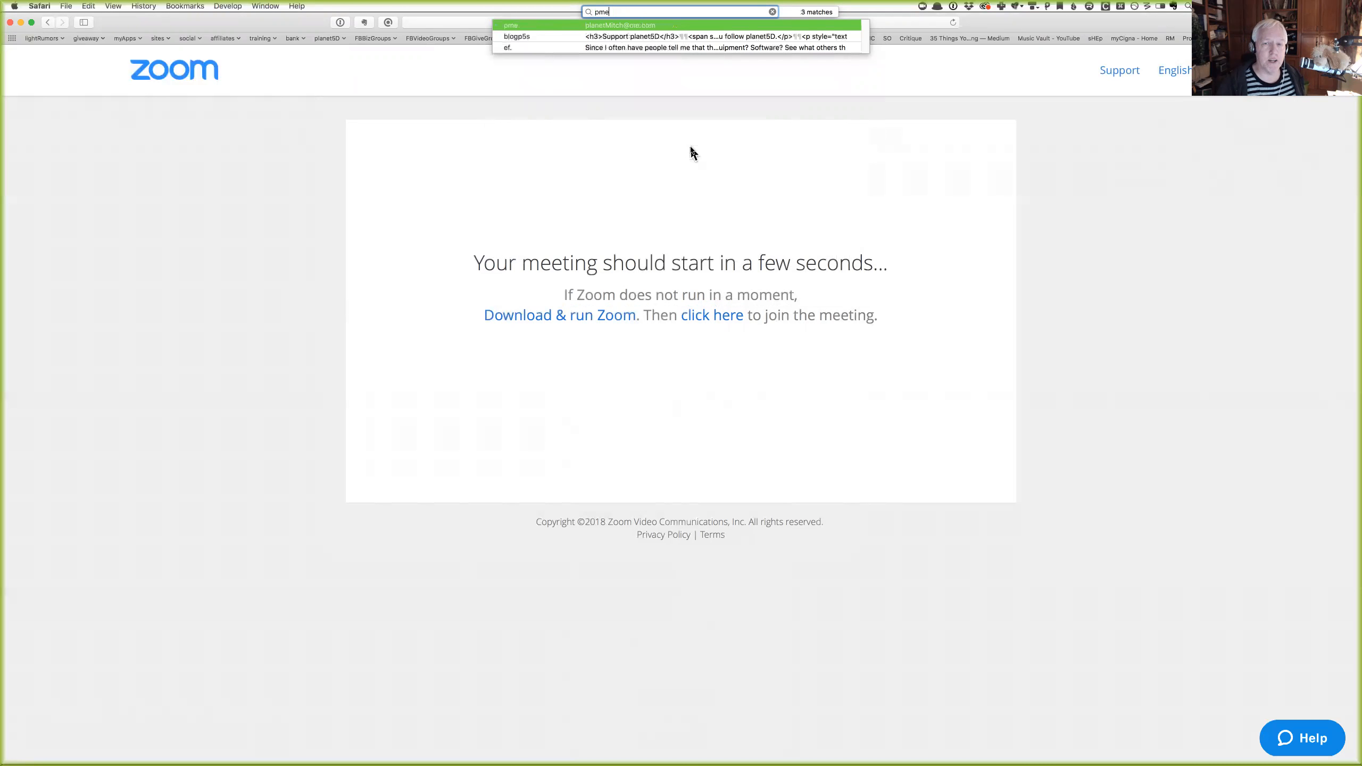
{"action": "key", "text": "BackSpace"}
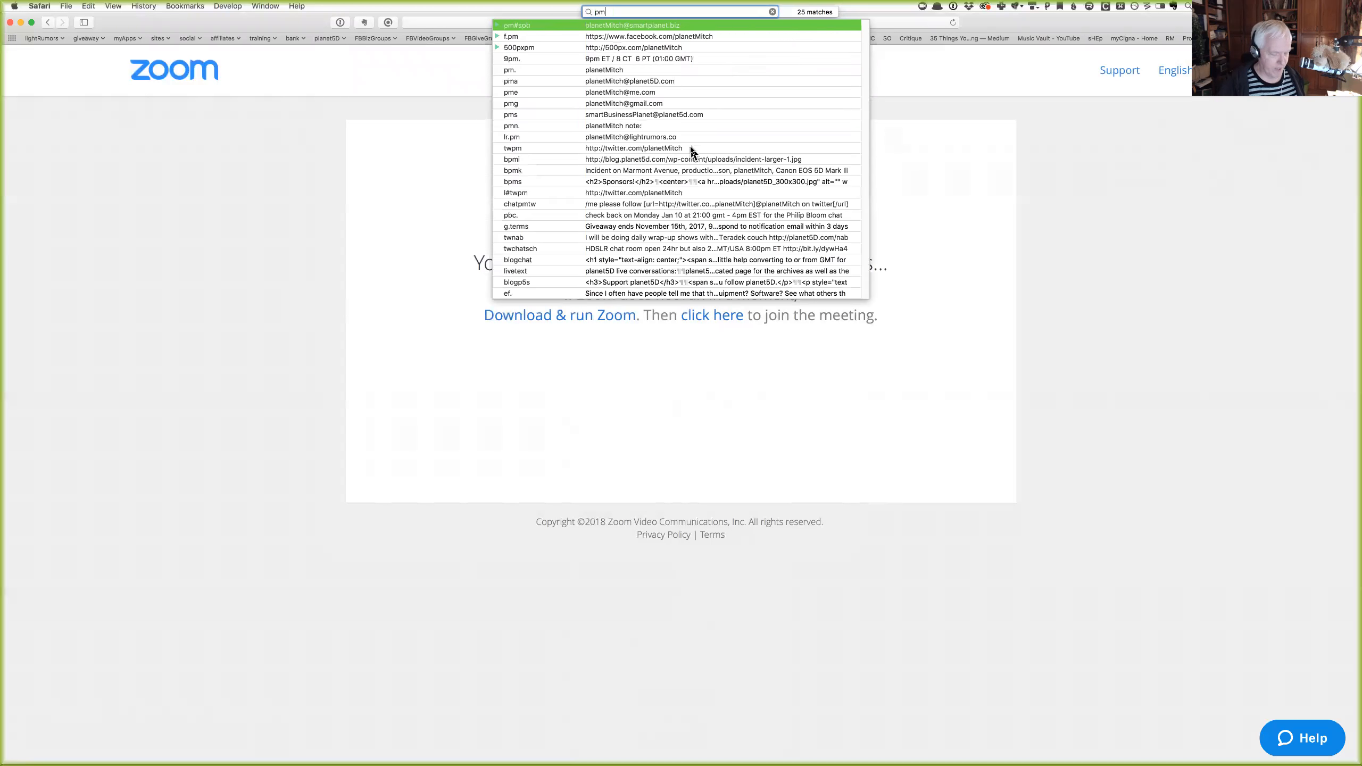
{"action": "type", "text": "g"}
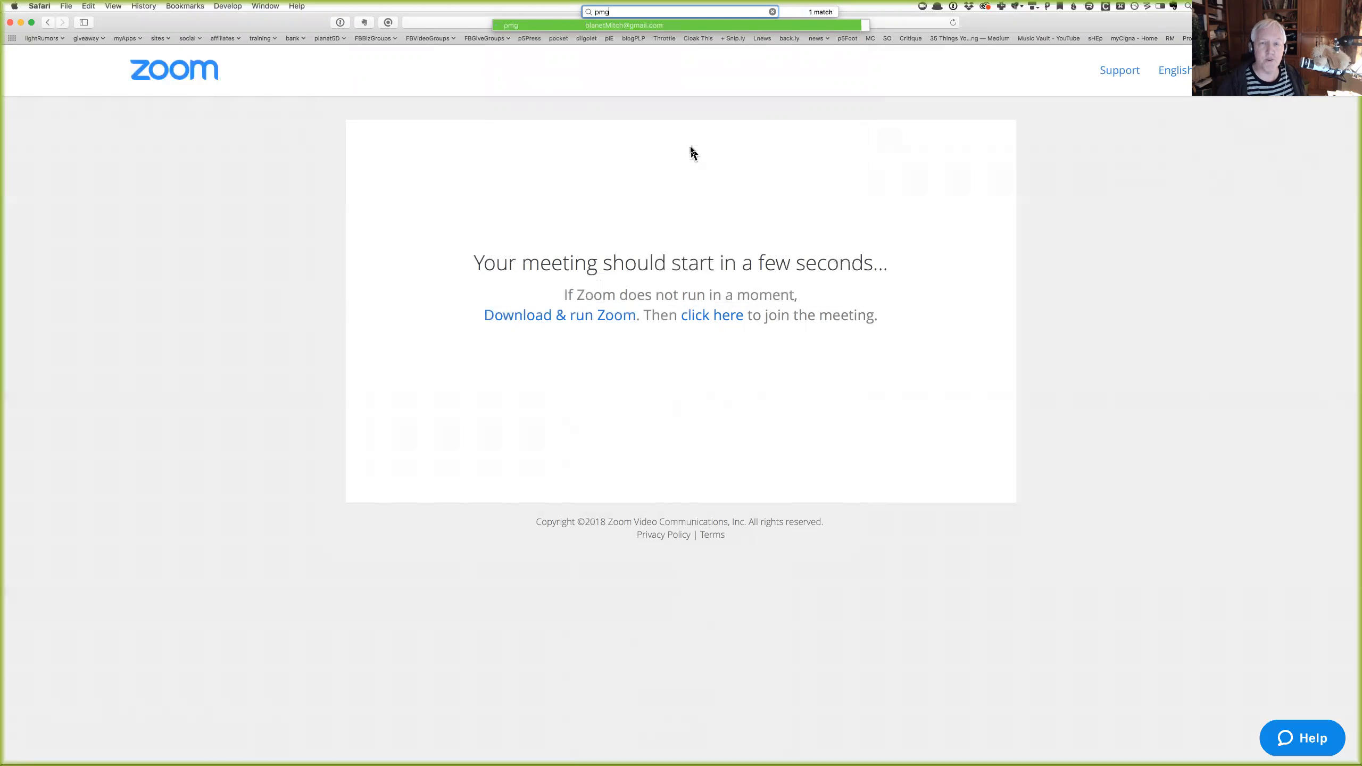
{"action": "key", "text": "BackSpace"}
{"action": "key", "text": "BackSpace"}
{"action": "key", "text": "BackSpace"}
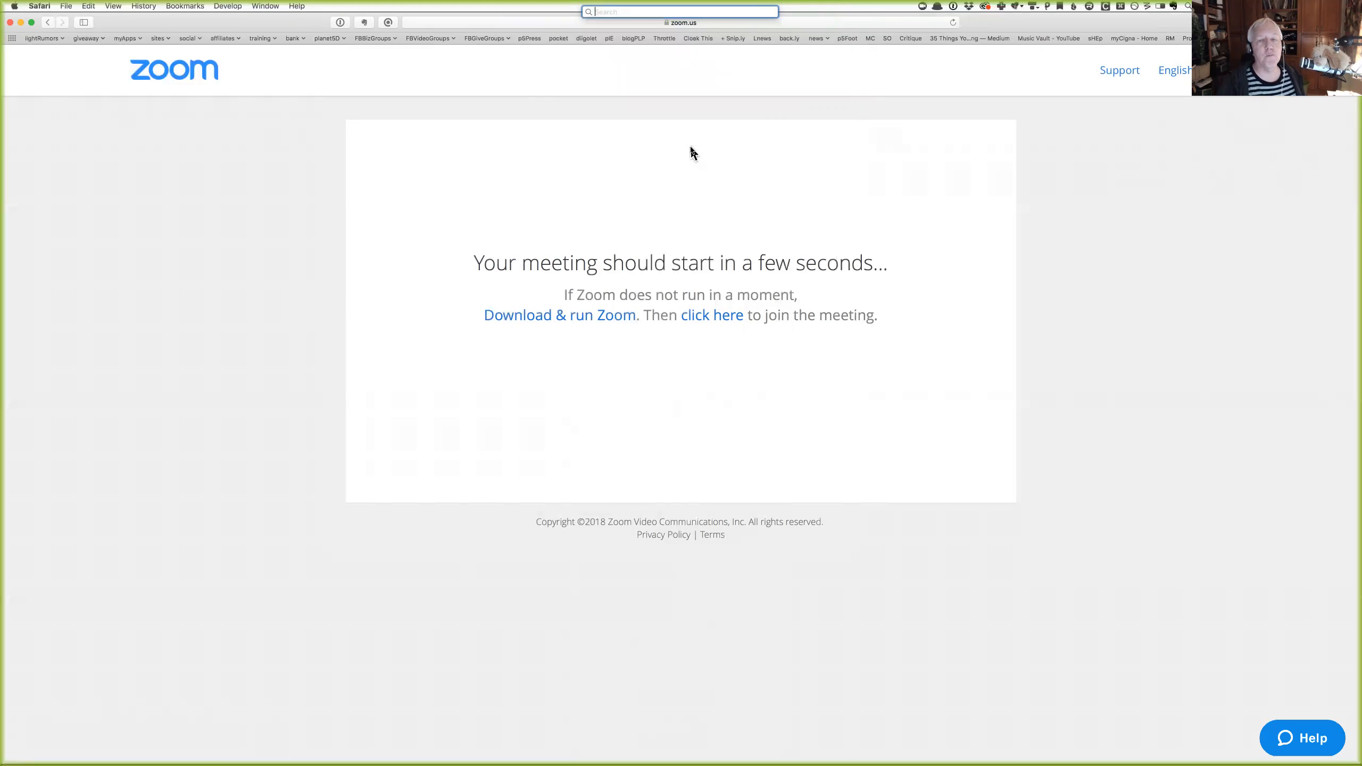
{"action": "type", "text": "zoom"}
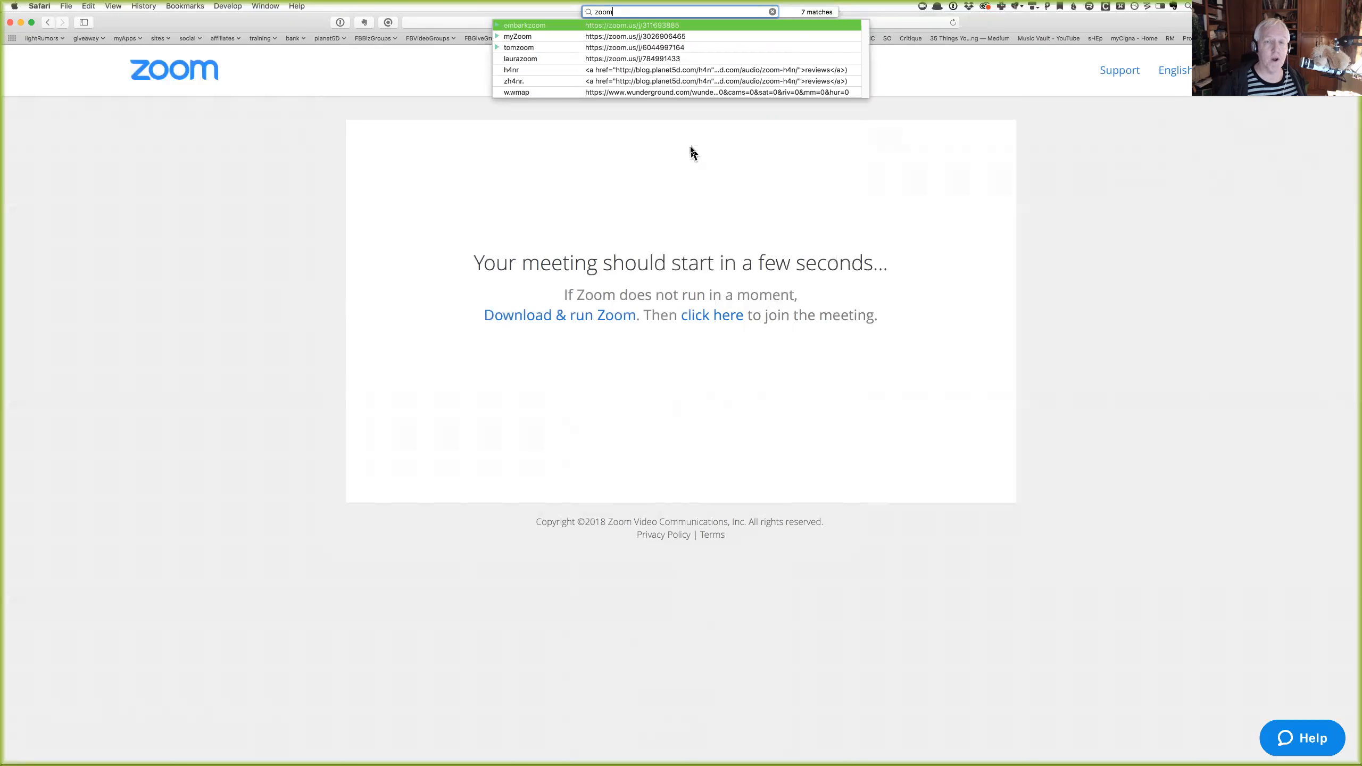
{"action": "key", "text": "Down"}
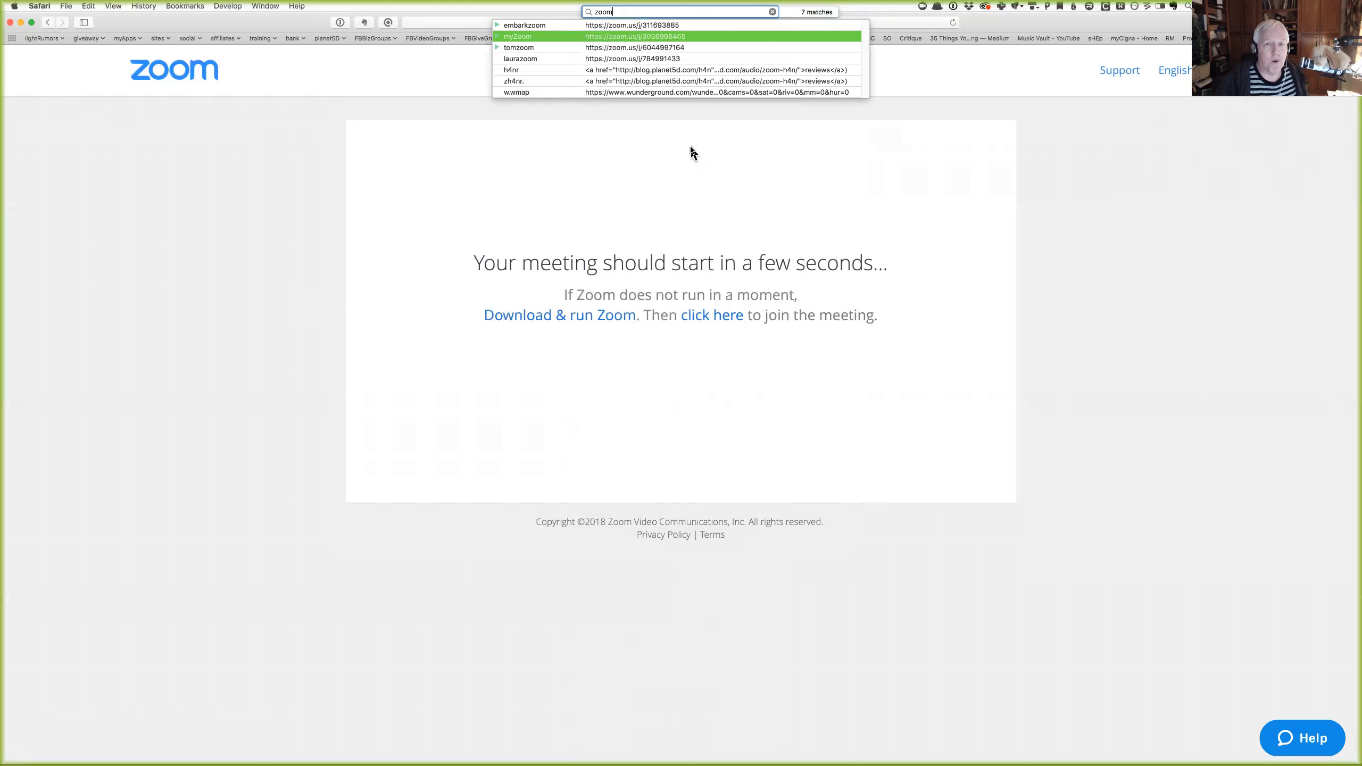
{"action": "key", "text": "Escape"}
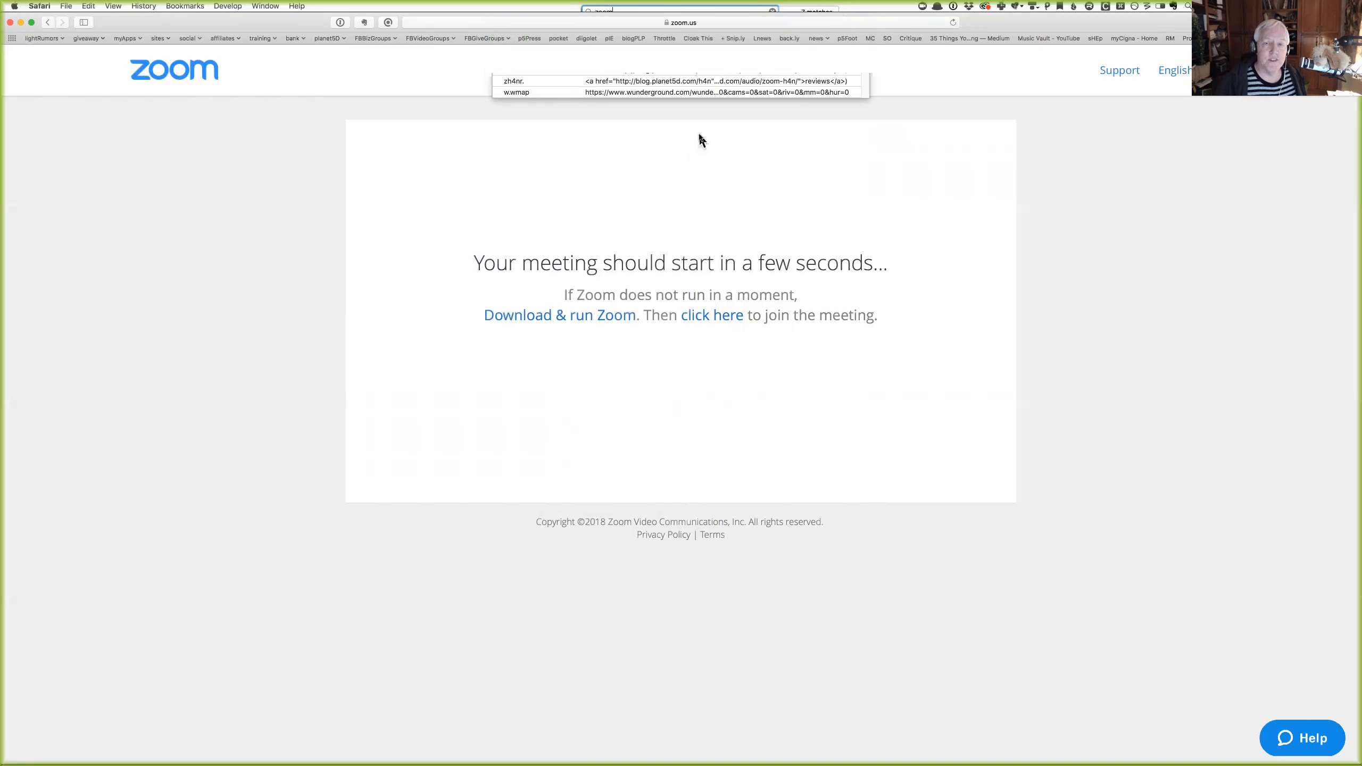
Replace Safari's address with the myZoom meeting link via quick search, then search snippets for 'giveaway'.
{"action": "left_click", "coordinate": [632, 22]}
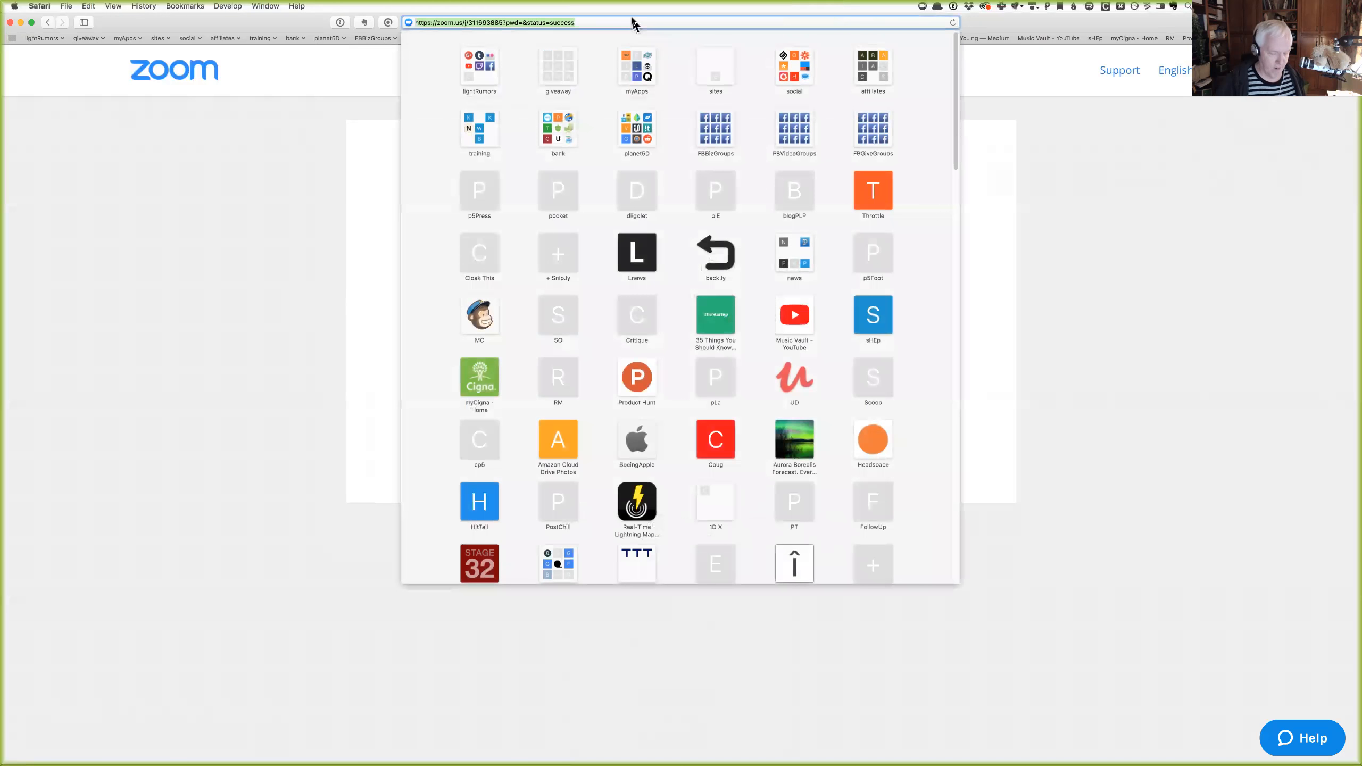
{"action": "key", "text": "super+slash"}
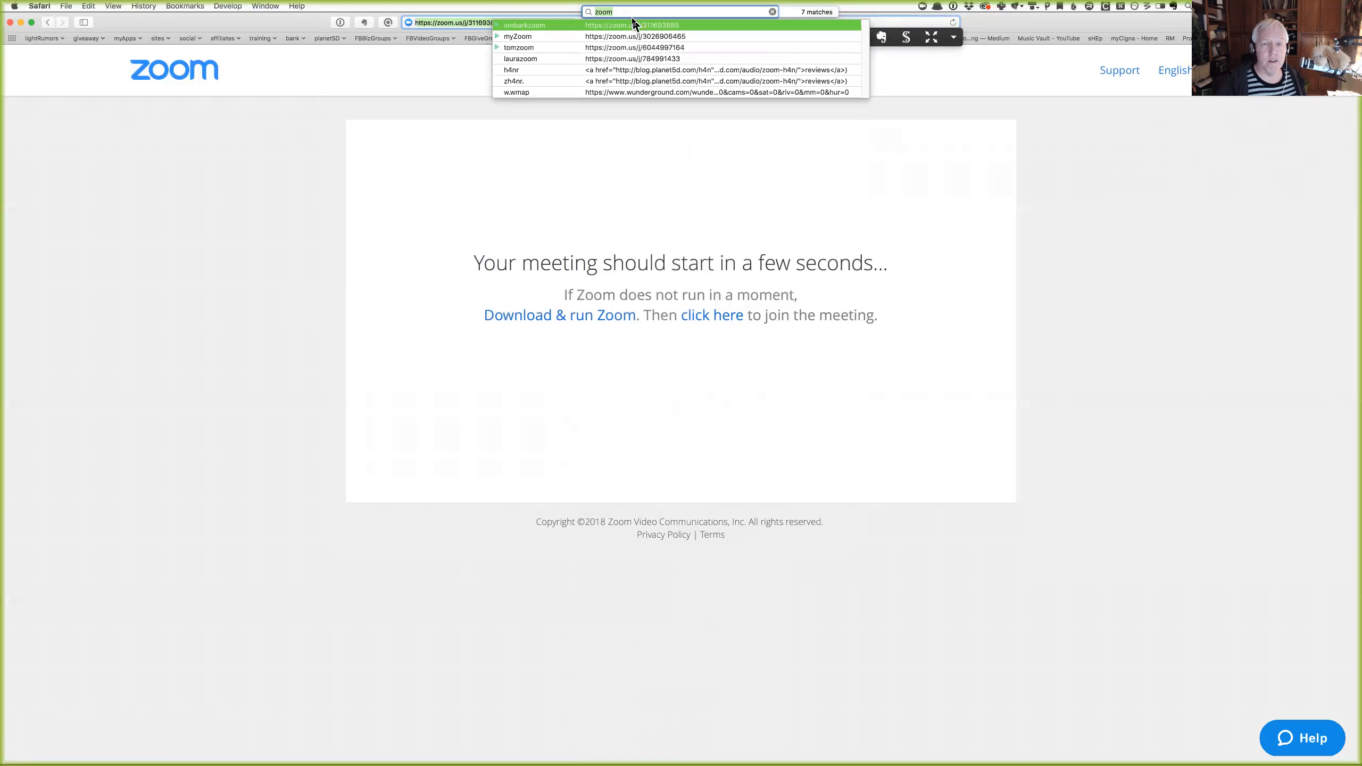
{"action": "key", "text": "Down"}
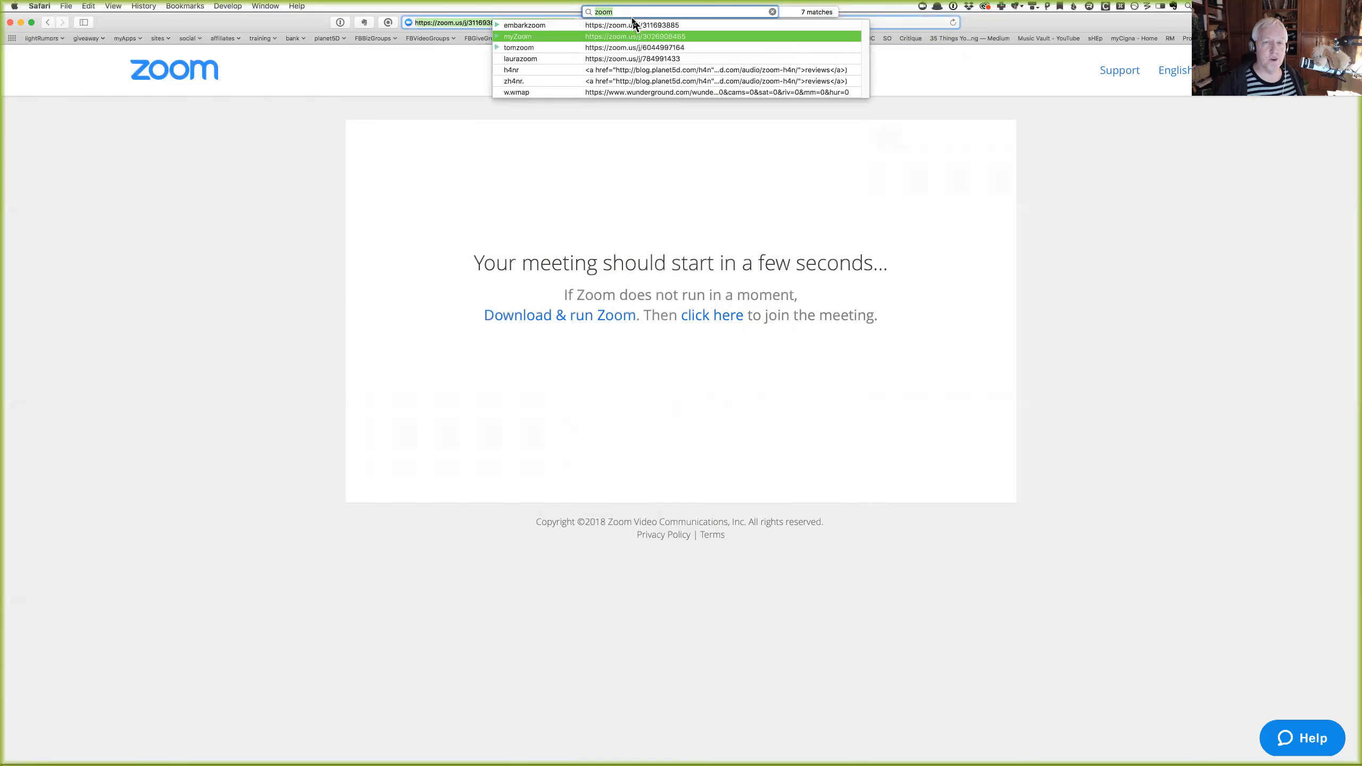
{"action": "key", "text": "Return"}
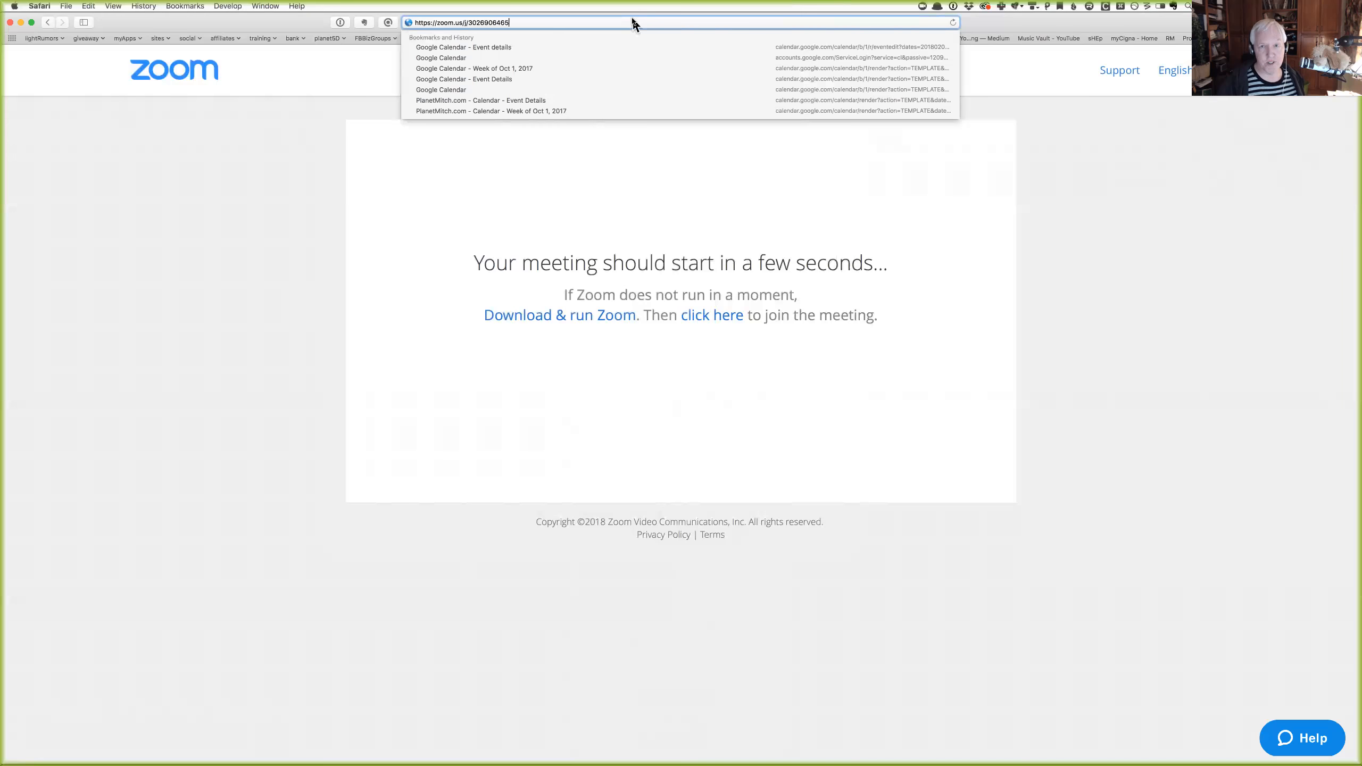
{"action": "key", "text": "super+slash"}
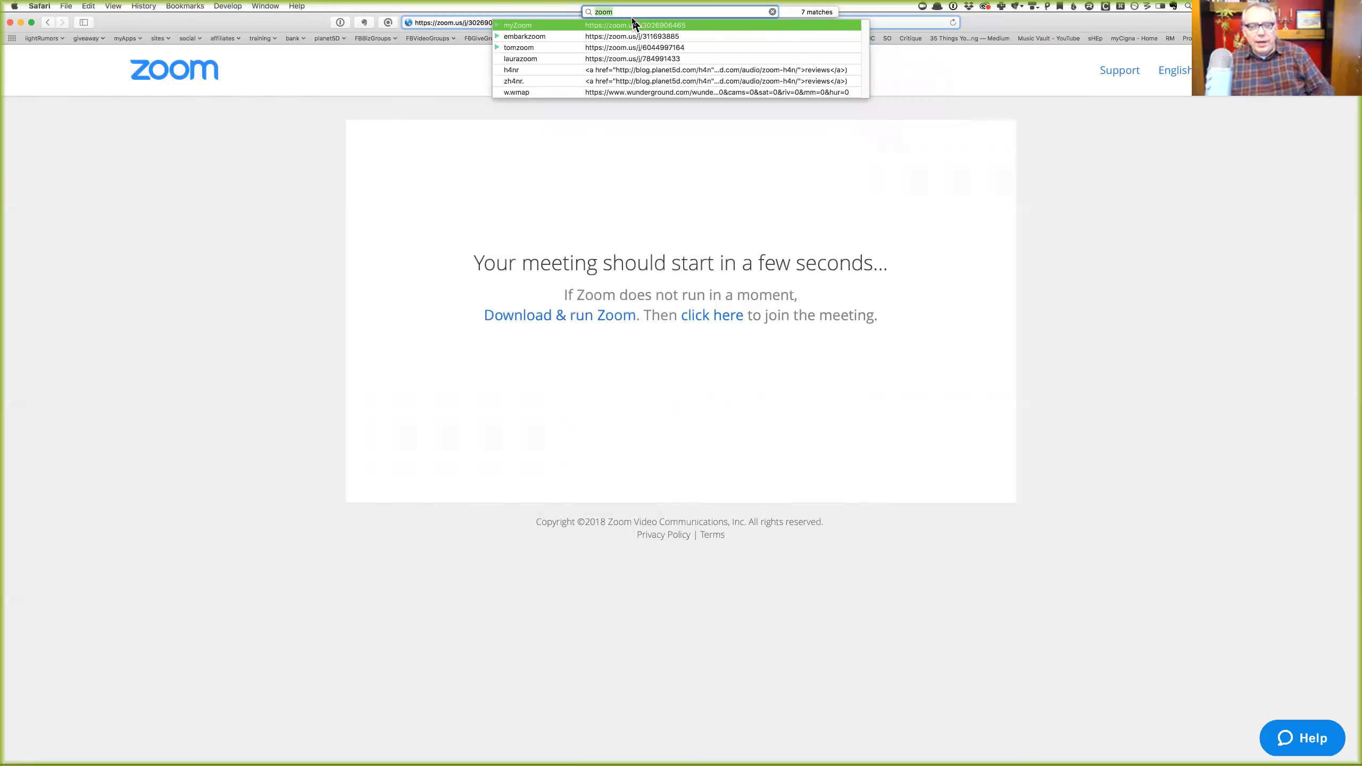
{"action": "type", "text": "g"}
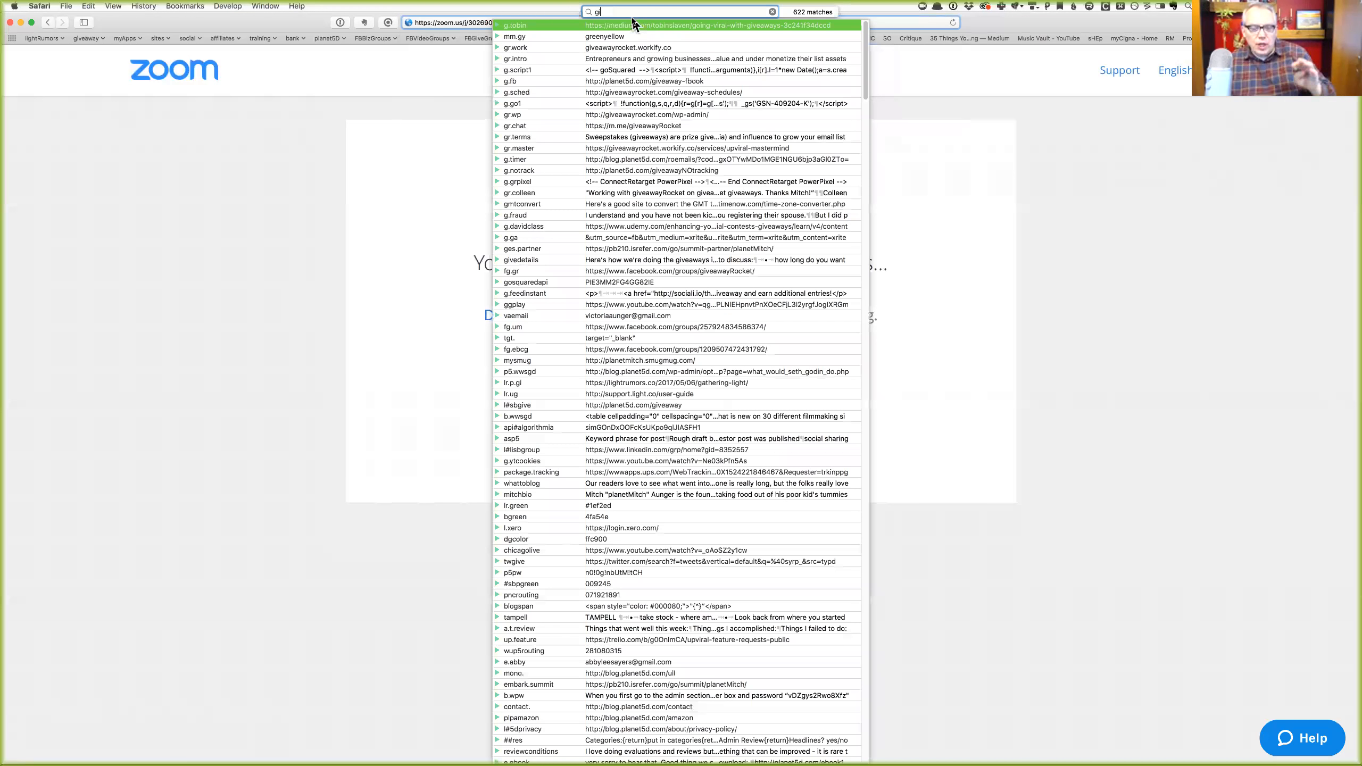
{"action": "type", "text": "iveaway"}
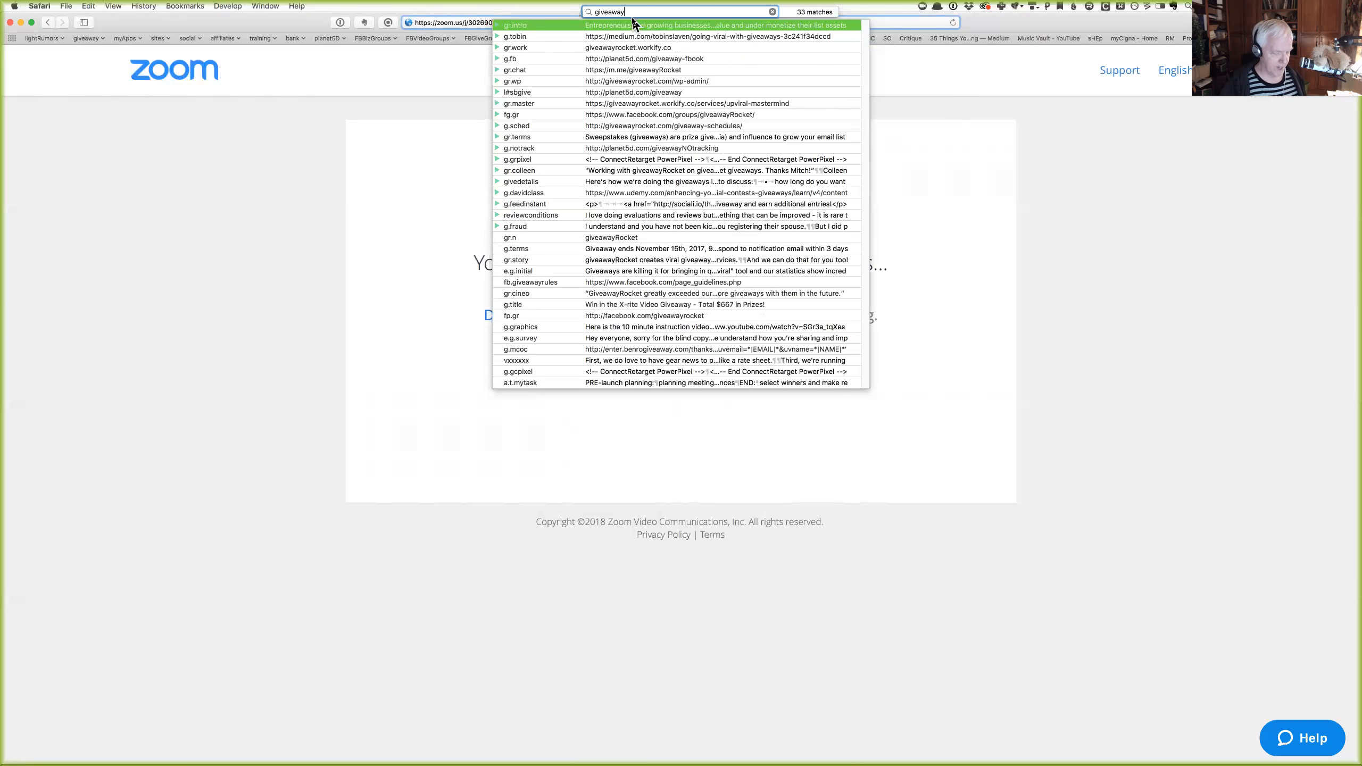
Launch TextEdit from Alfred by searching 'text'.
{"action": "key", "text": "alt+space"}
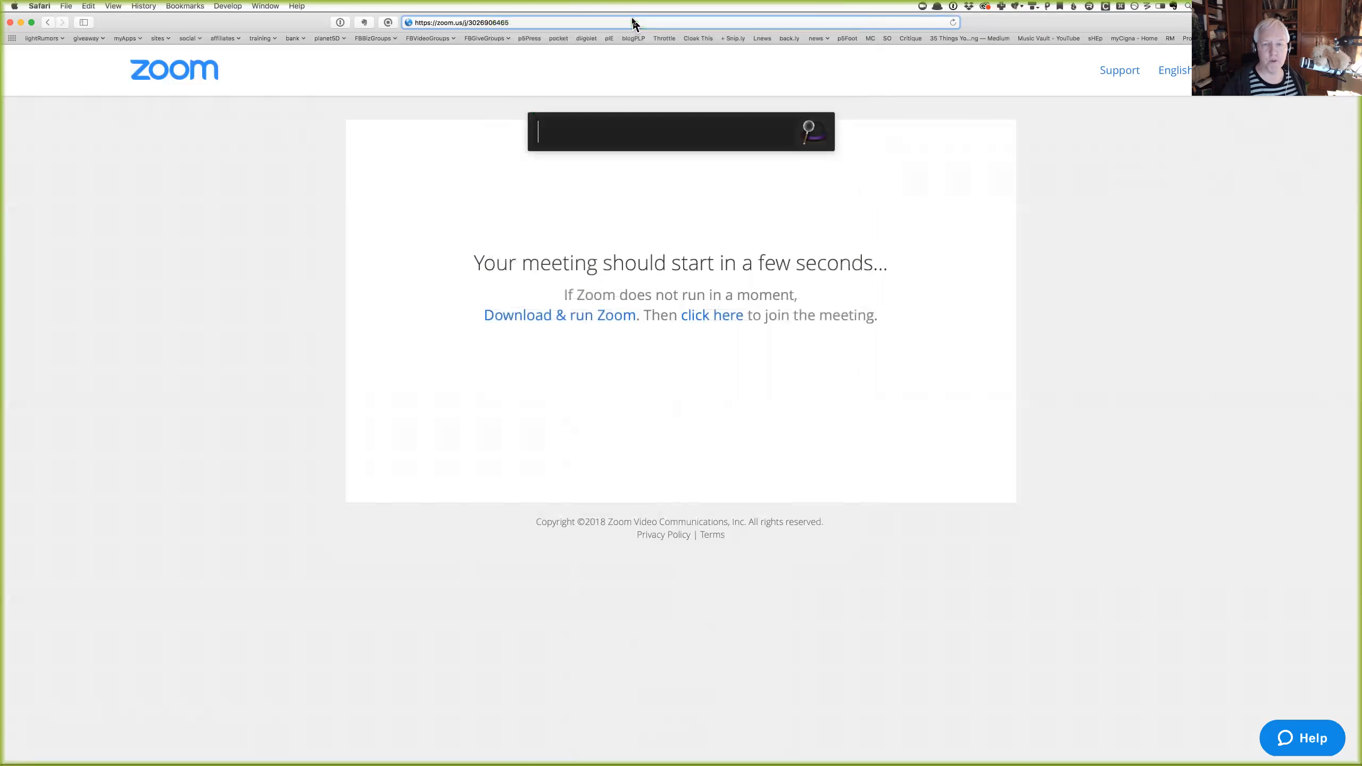
{"action": "type", "text": "text"}
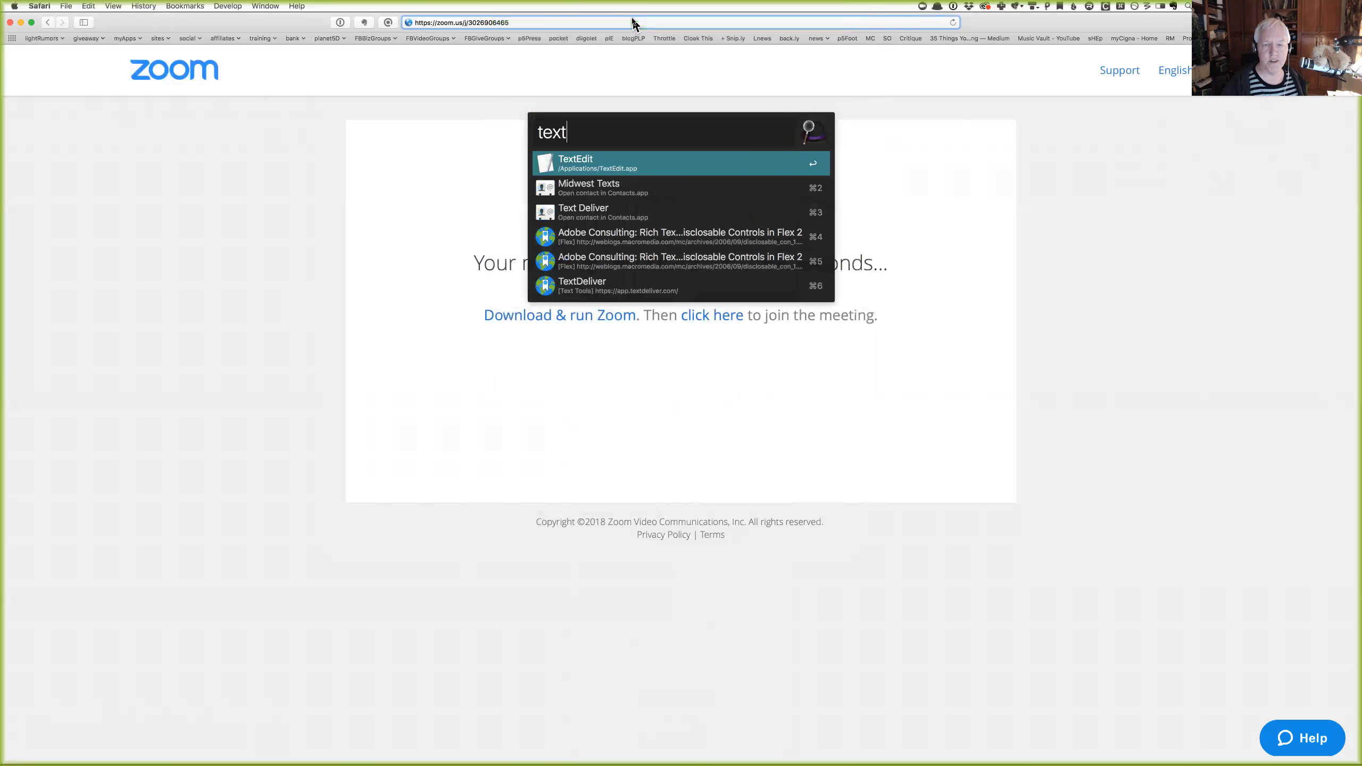
{"action": "key", "text": "Return"}
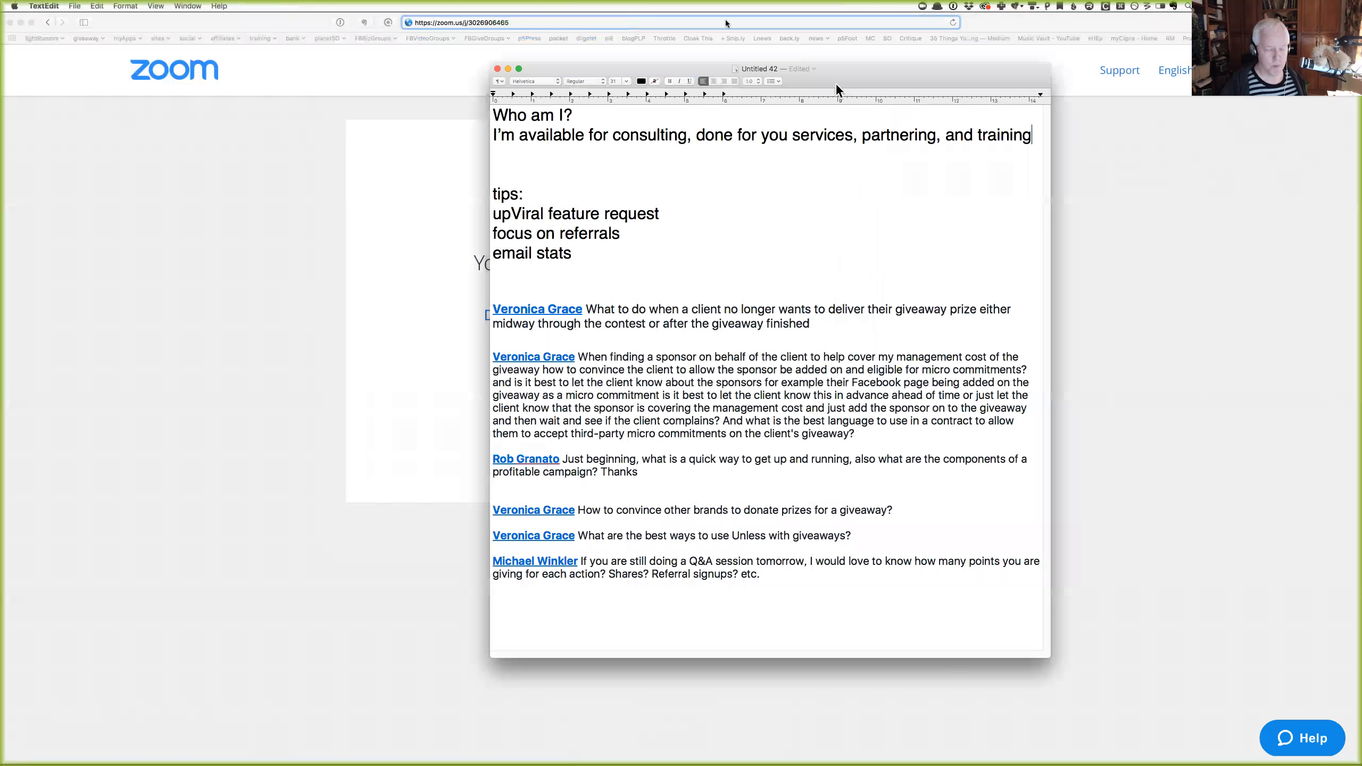
Create an enlarged blank Untitled 43 document, minimise Untitled 42, and bring up snippet quick search.
{"action": "key", "text": "super+n"}
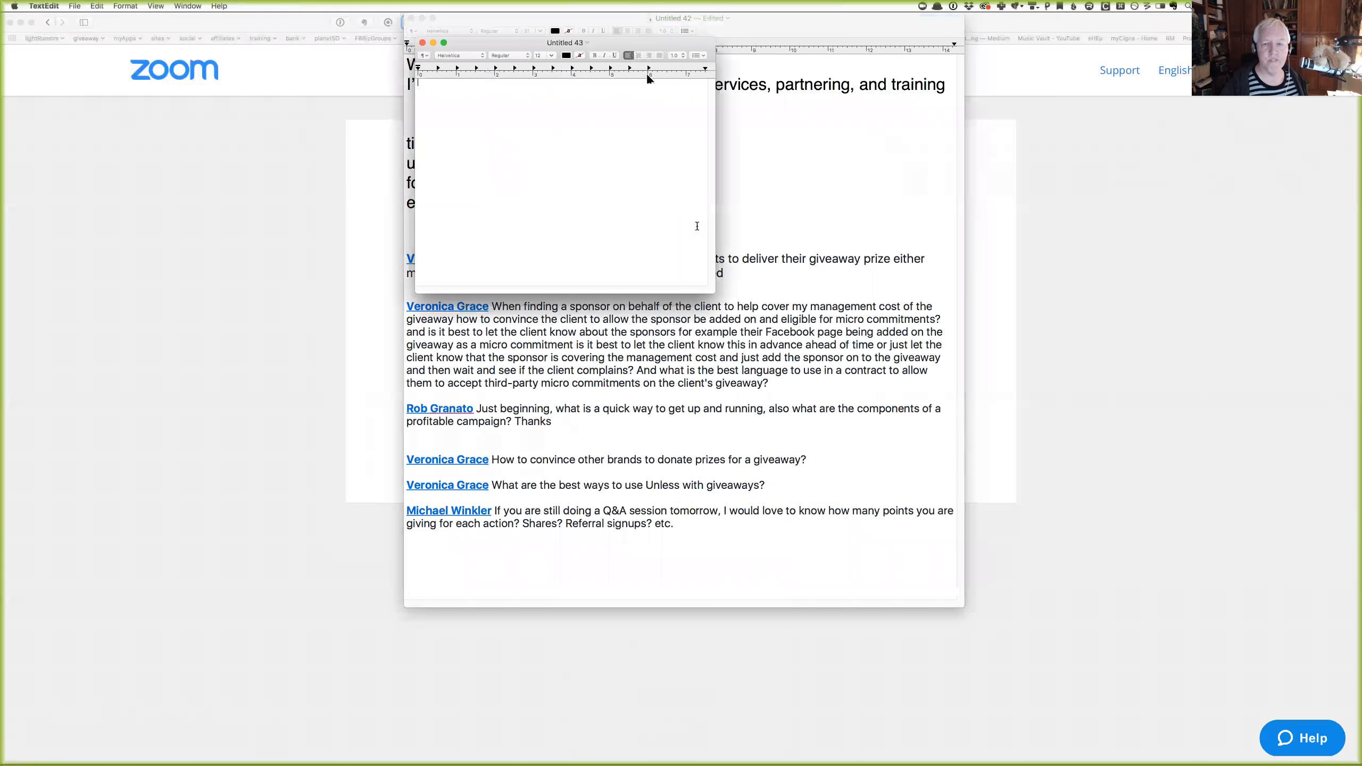
{"action": "left_click_drag", "start_coordinate": [716, 291], "coordinate": [934, 464]}
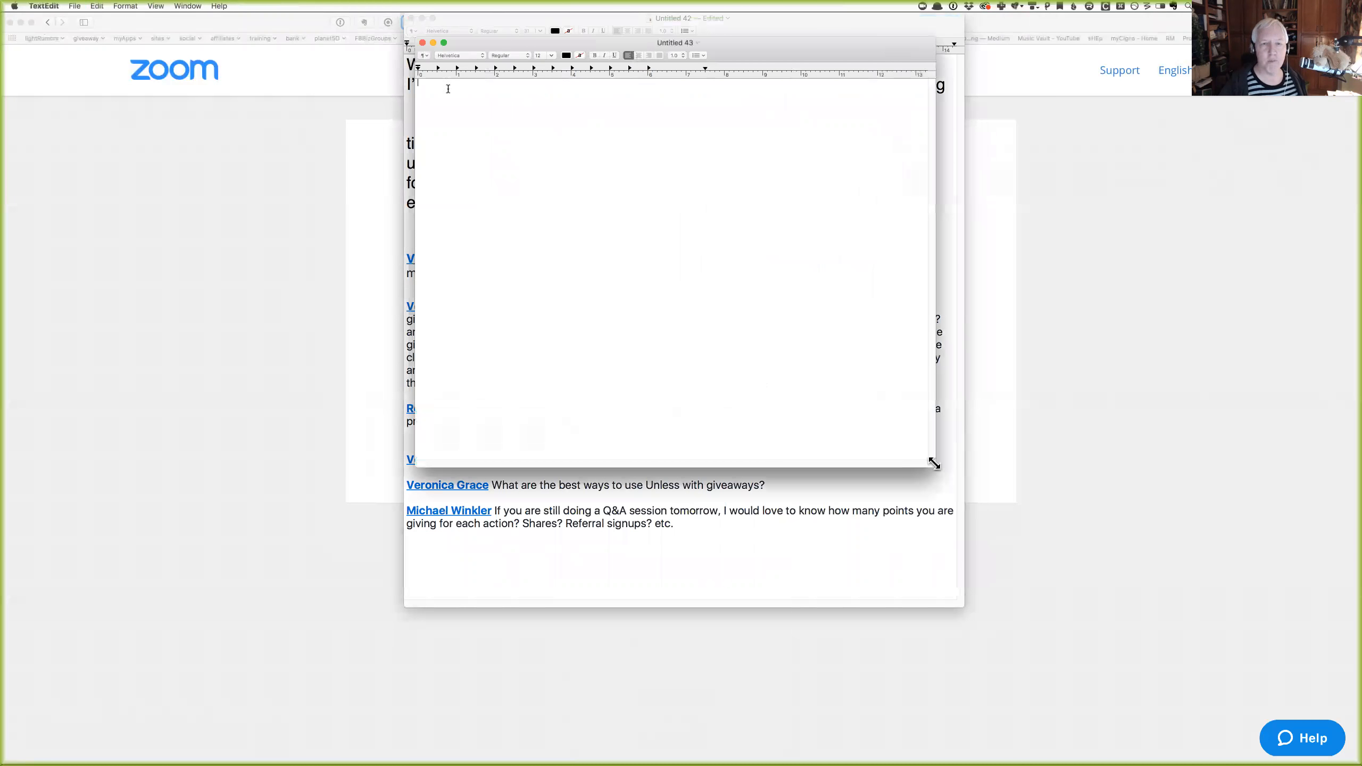
{"action": "left_click", "coordinate": [423, 29]}
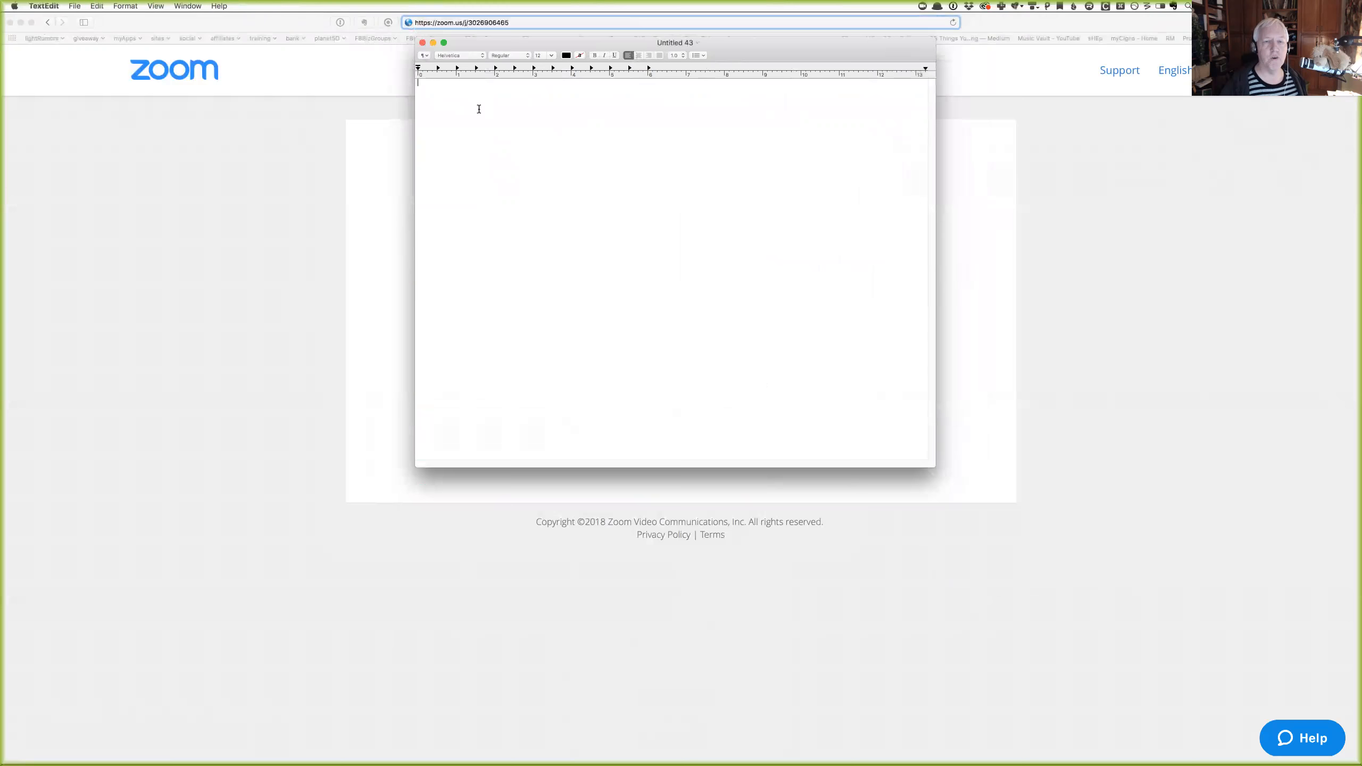
{"action": "key", "text": "Return"}
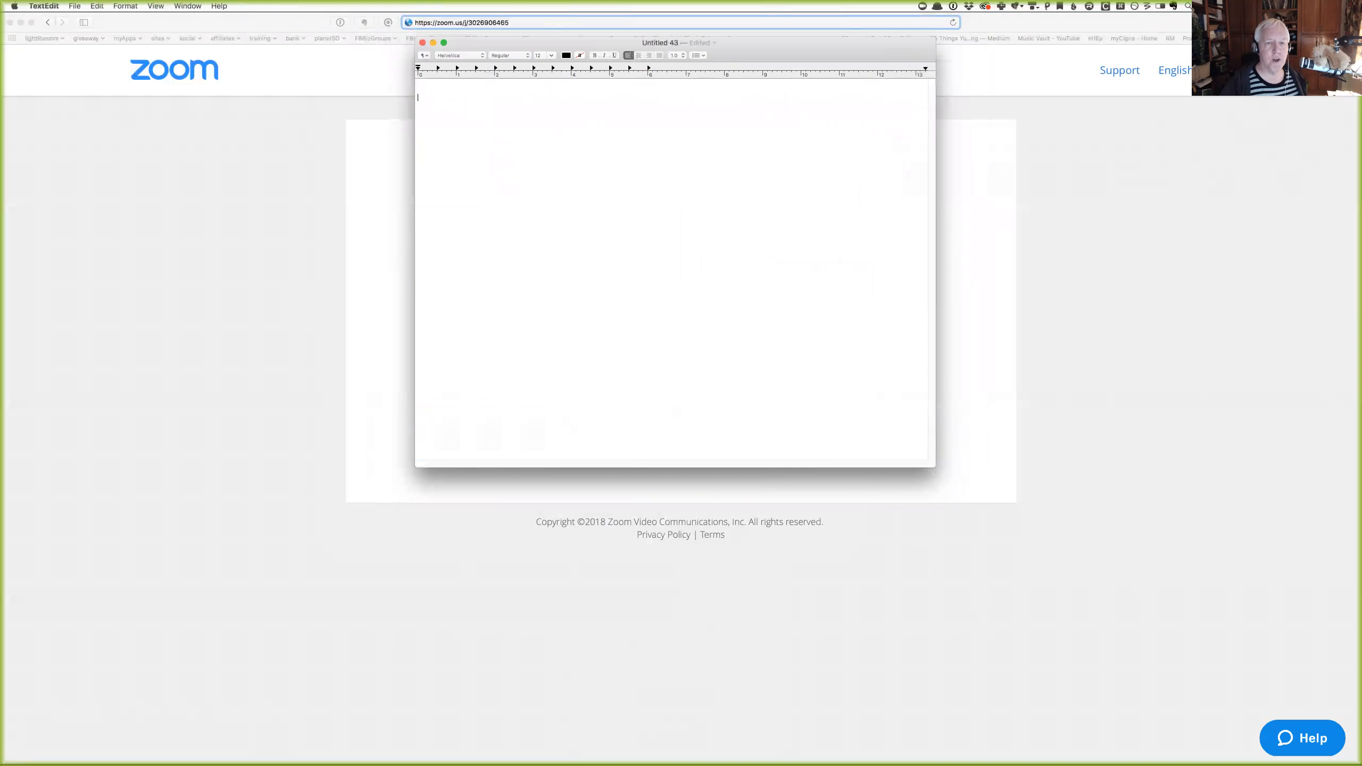
{"action": "key", "text": "super+slash"}
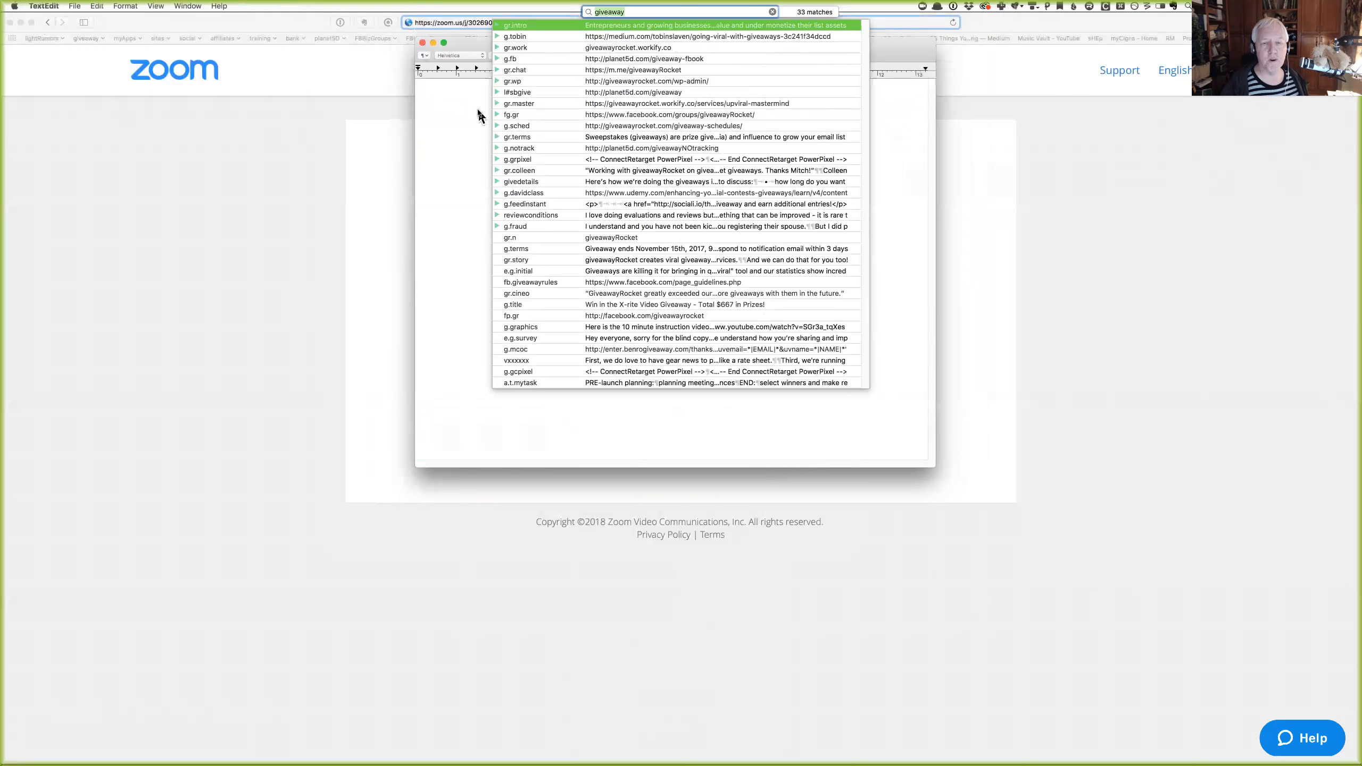
Insert the g.fraud giveaway reply, enlarge all its text to 22 point, then delete it.
{"action": "double_click", "coordinate": [612, 226]}
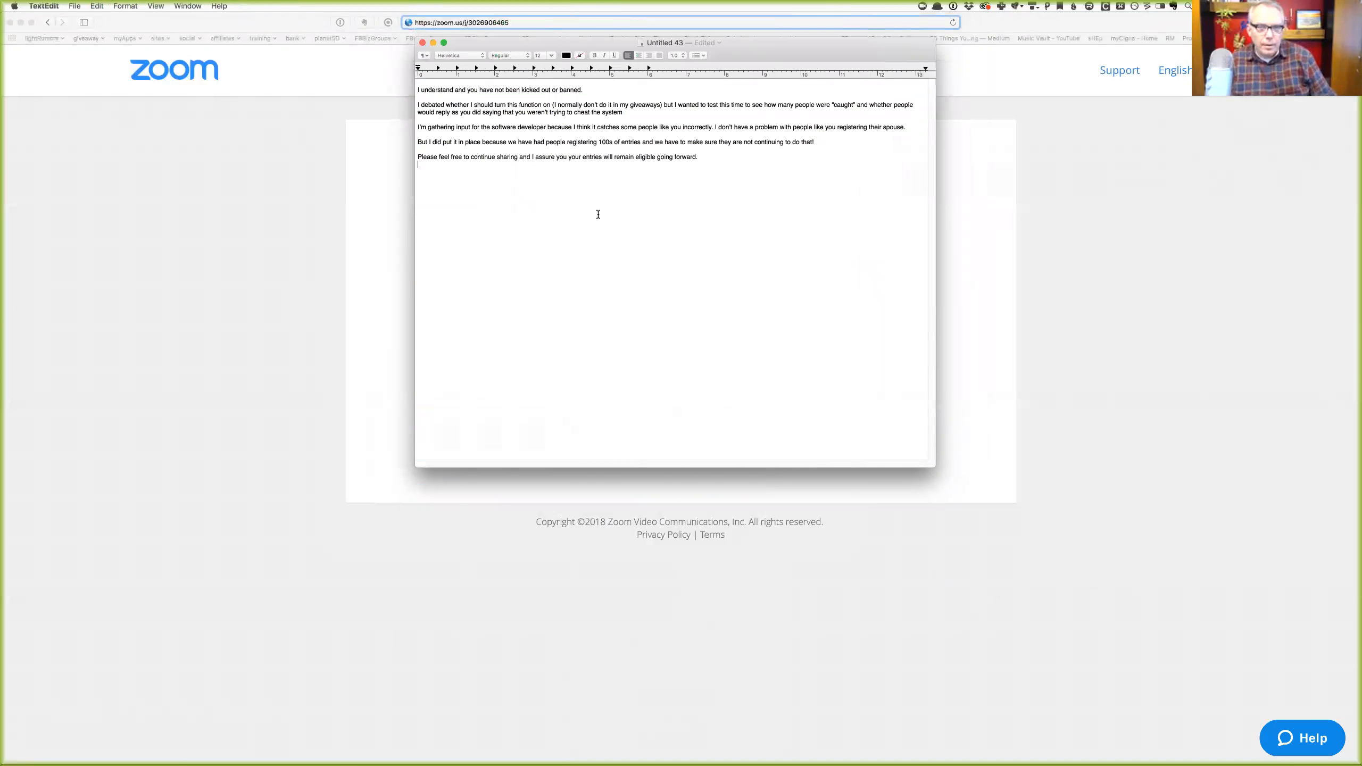
{"action": "key", "text": "super+a"}
{"action": "key", "text": "super+c"}
{"action": "key", "text": "super+plus"}
{"action": "key", "text": "super+plus"}
{"action": "key", "text": "super+plus"}
{"action": "key", "text": "super+plus"}
{"action": "key", "text": "super+plus"}
{"action": "key", "text": "super+plus"}
{"action": "key", "text": "super+plus"}
{"action": "key", "text": "super+plus"}
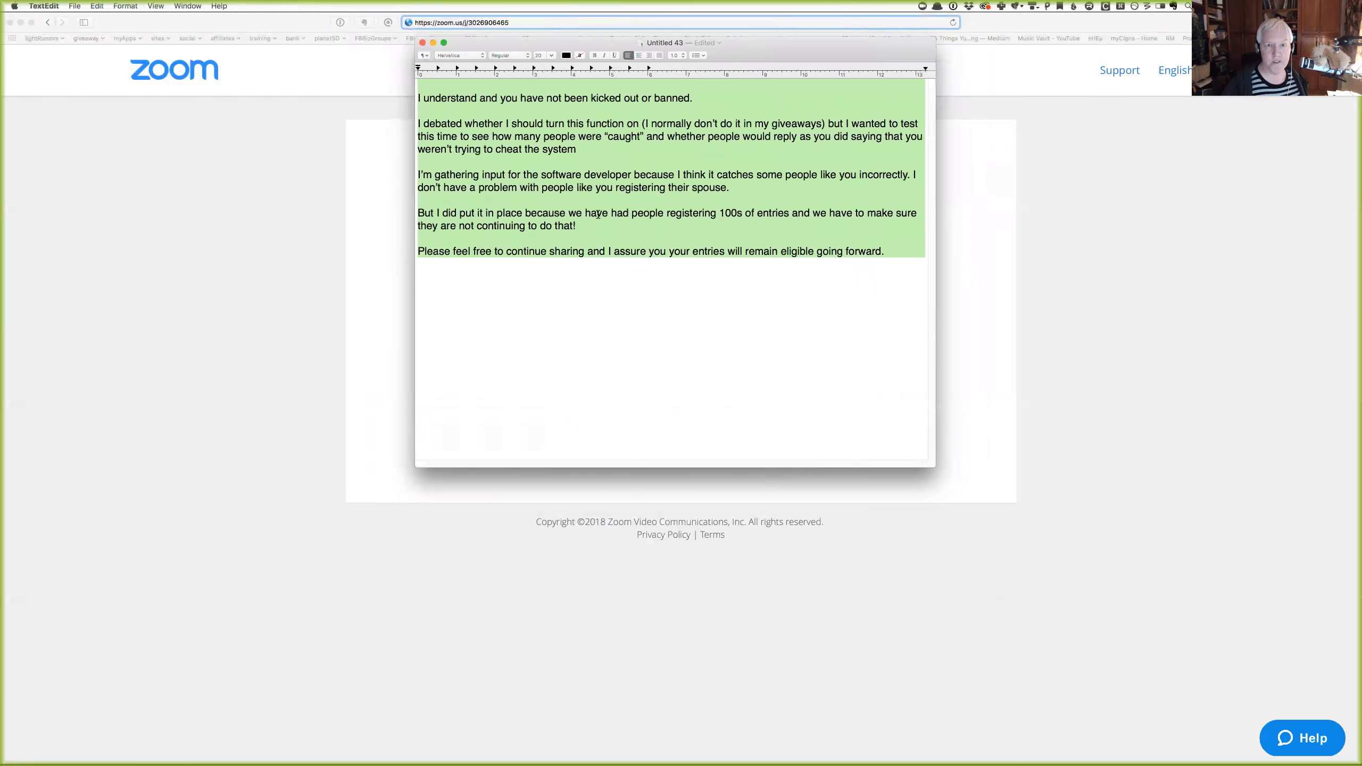
{"action": "key", "text": "super+plus"}
{"action": "key", "text": "super+plus"}
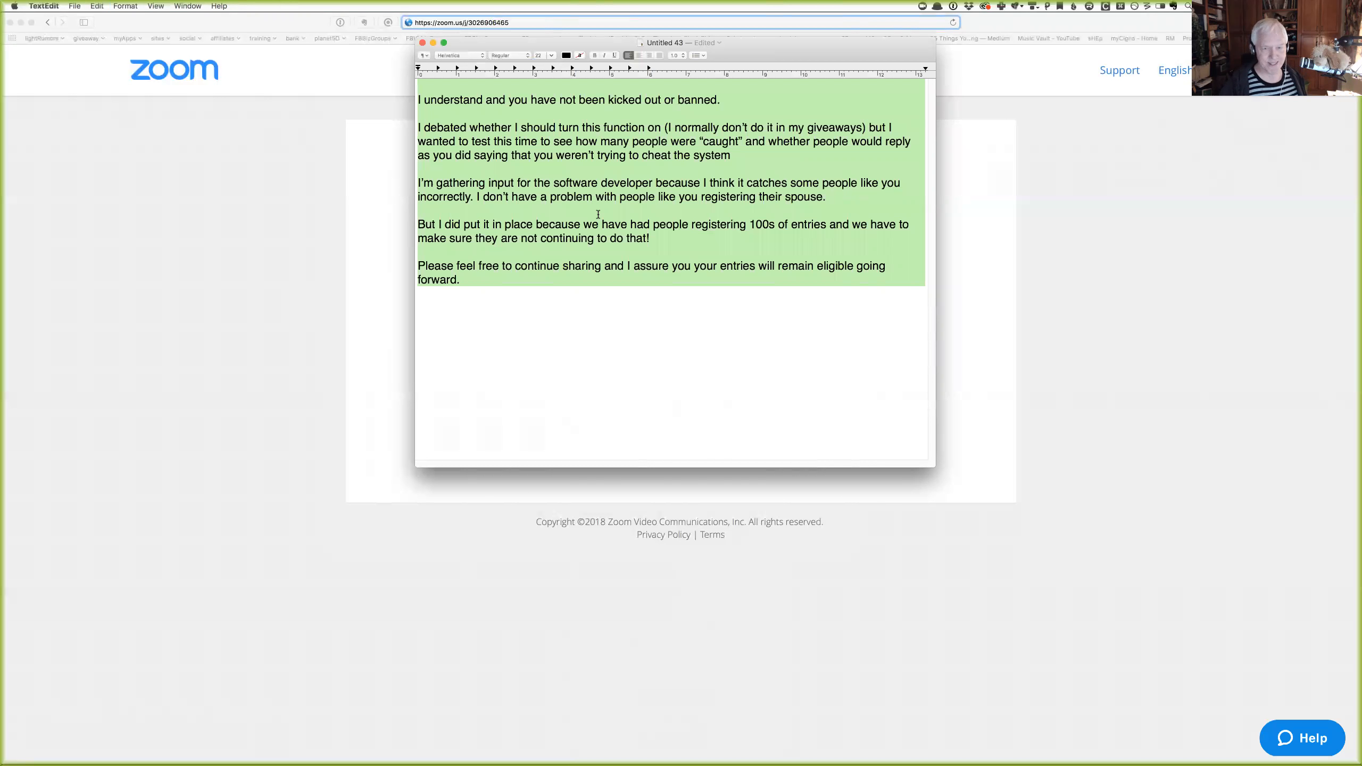
{"action": "key", "text": "BackSpace"}
Expand g.fraud into the full multi-paragraph giveaway reply letter, then open snippet quick search.
{"action": "type", "text": "g"}
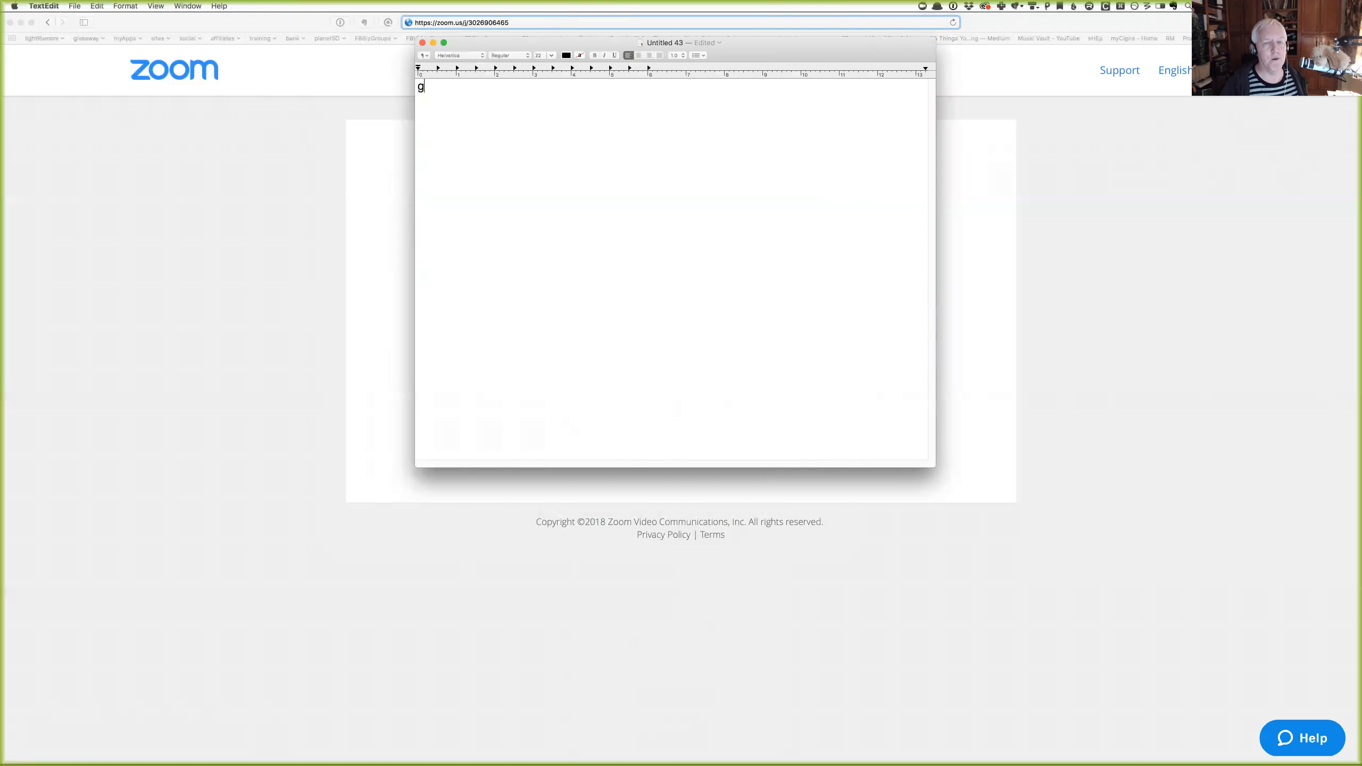
{"action": "type", "text": ".fraud"}
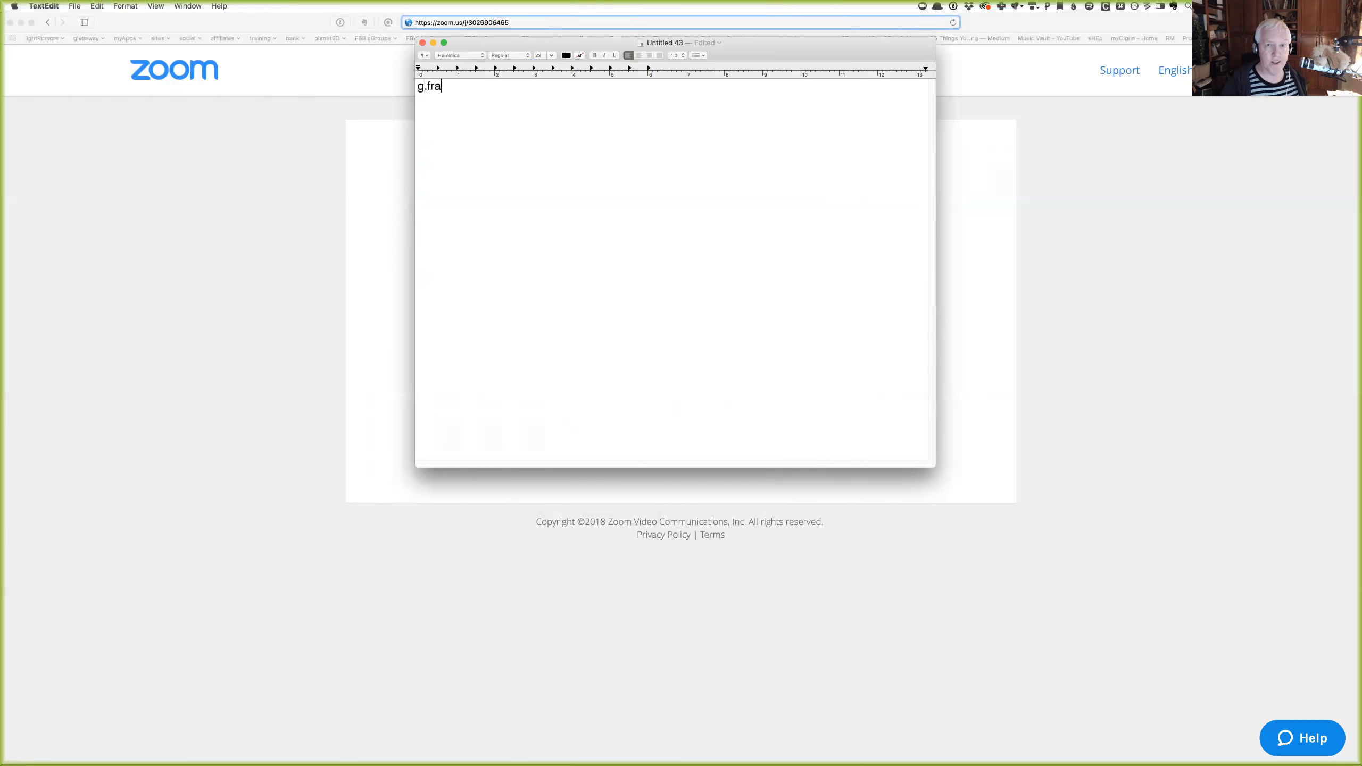
{"action": "key", "text": "super+a"}
{"action": "key", "text": "super+v"}
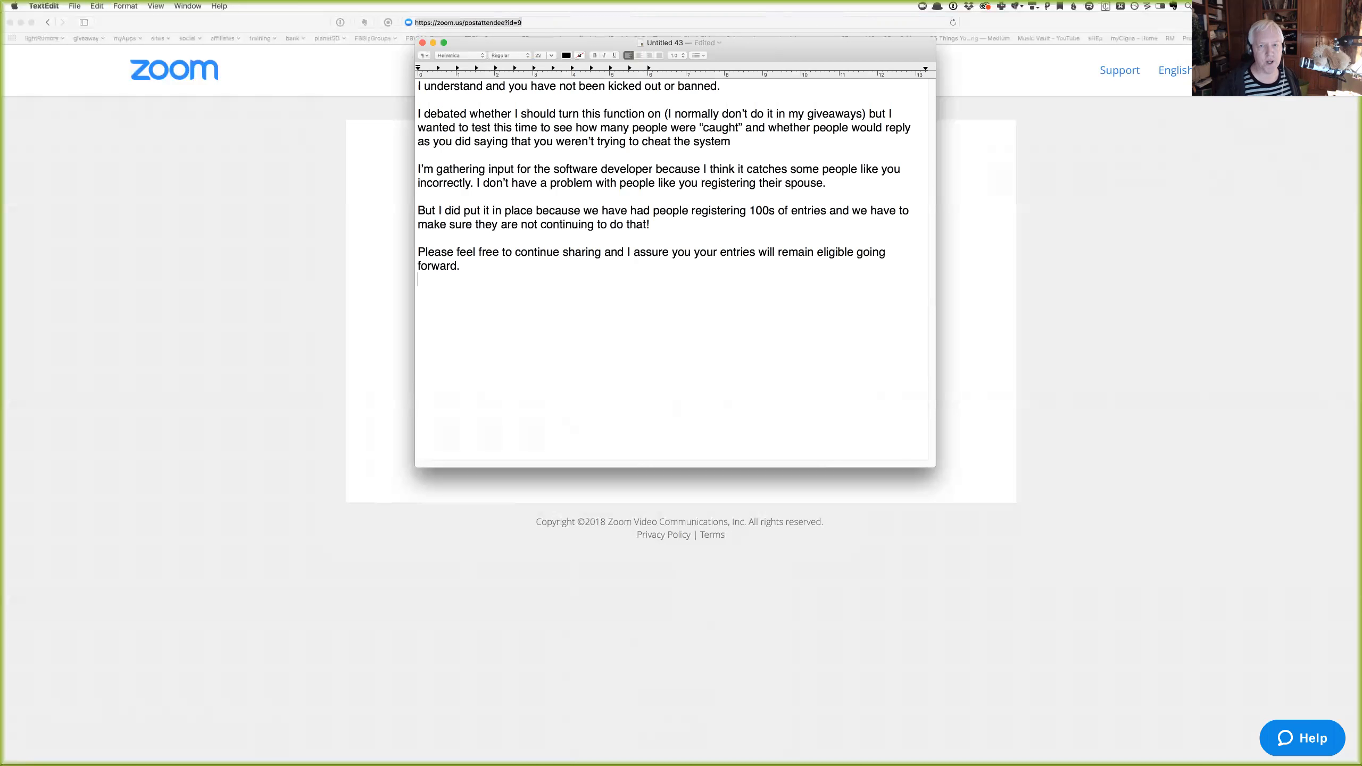
{"action": "key", "text": "super+slash"}
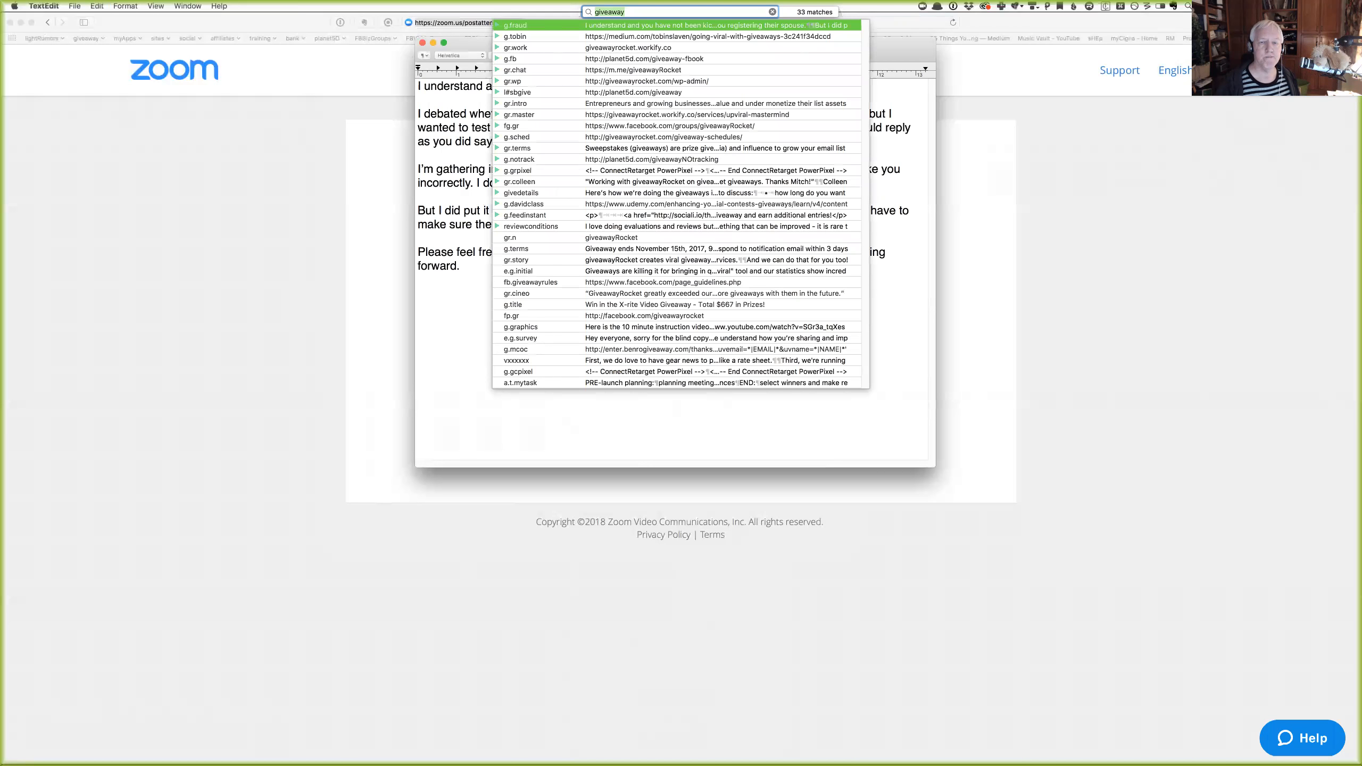
Dismiss quick search, close the Untitled 43 reply document, and bring up the Typinator abbreviation editor.
{"action": "key", "text": "Escape"}
{"action": "key", "text": "Escape"}
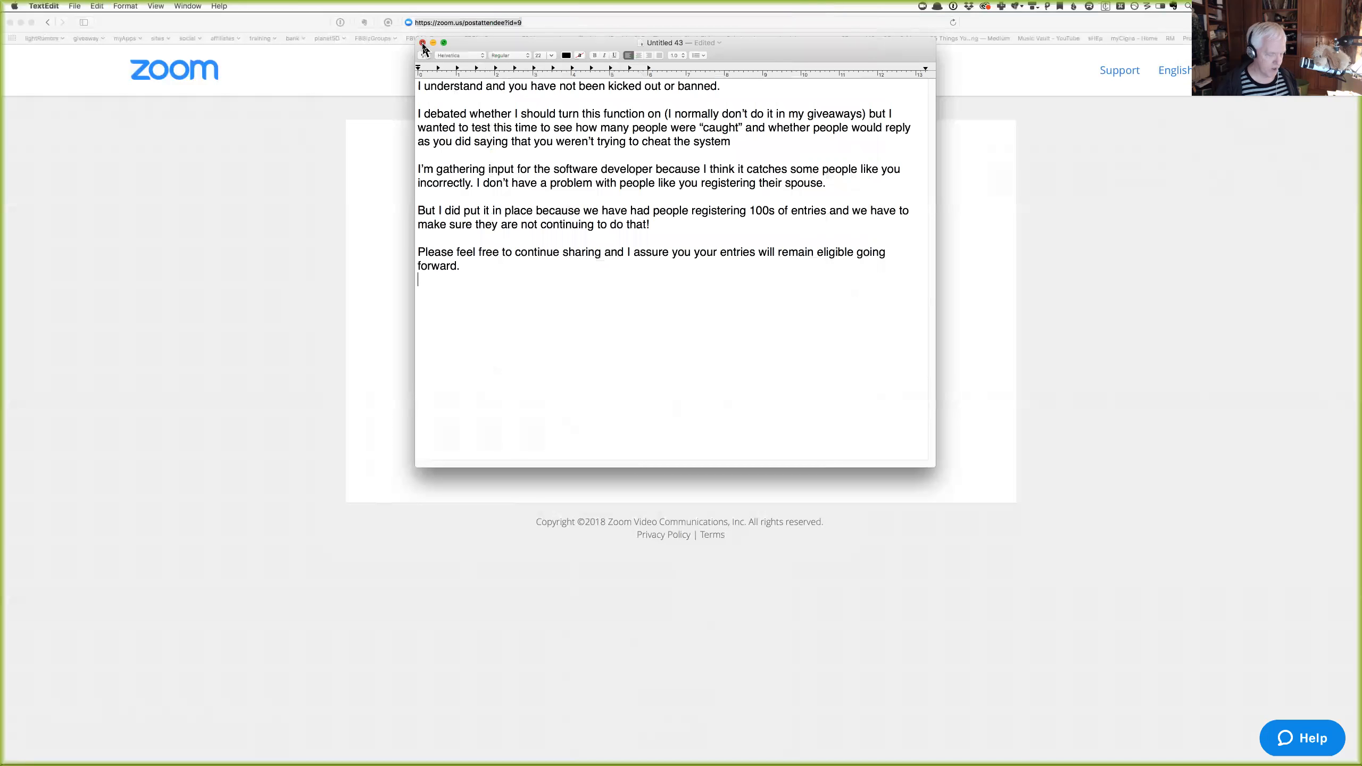
{"action": "left_click", "coordinate": [423, 44]}
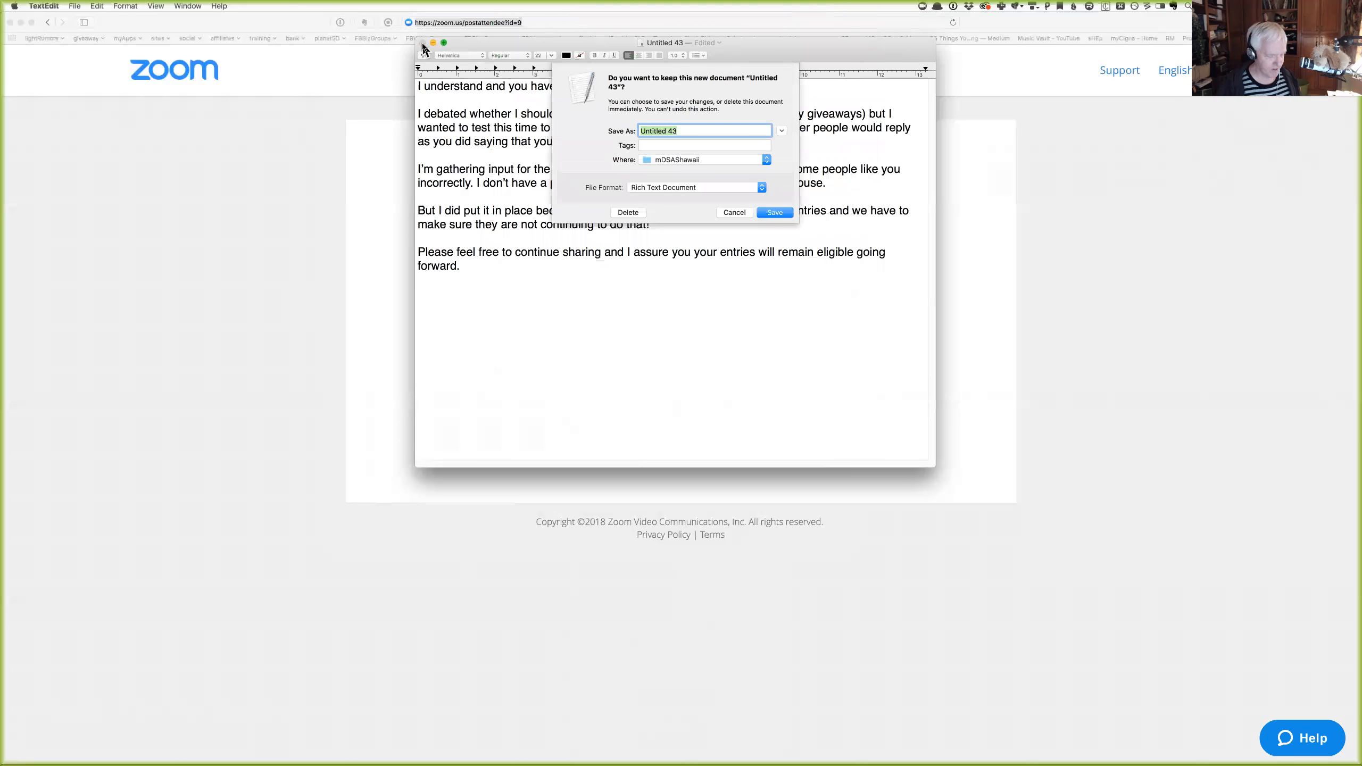
{"action": "key", "text": "ctrl+super+t"}
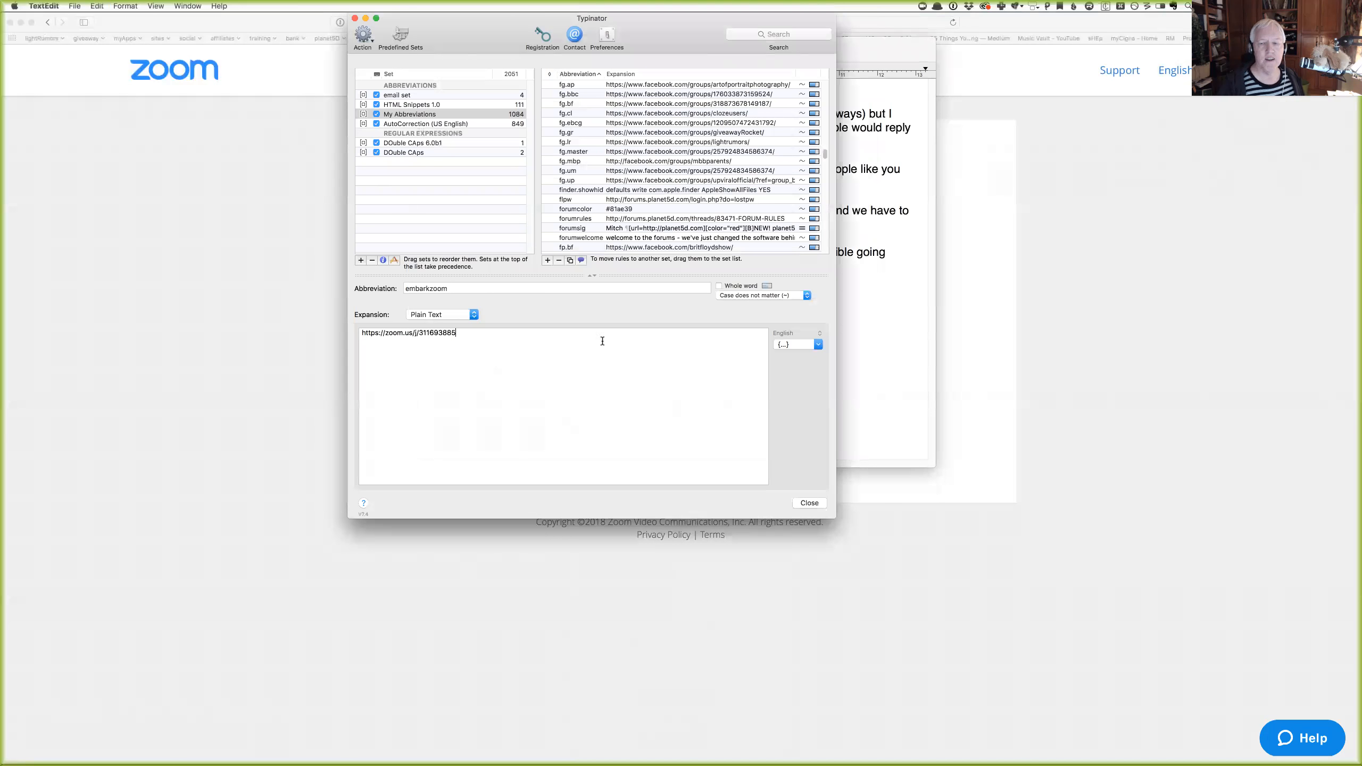
{"action": "left_click", "coordinate": [781, 345]}
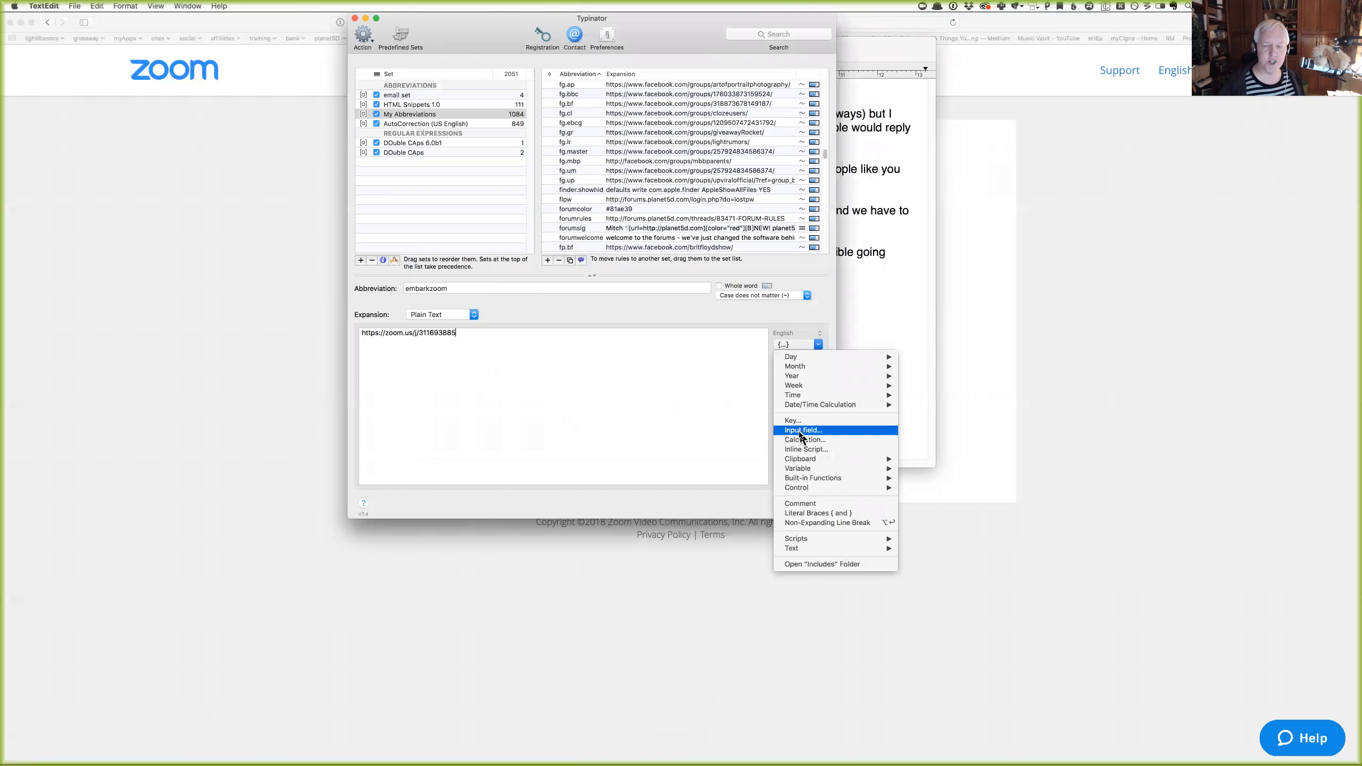
{"action": "mouse_move", "coordinate": [801, 460]}
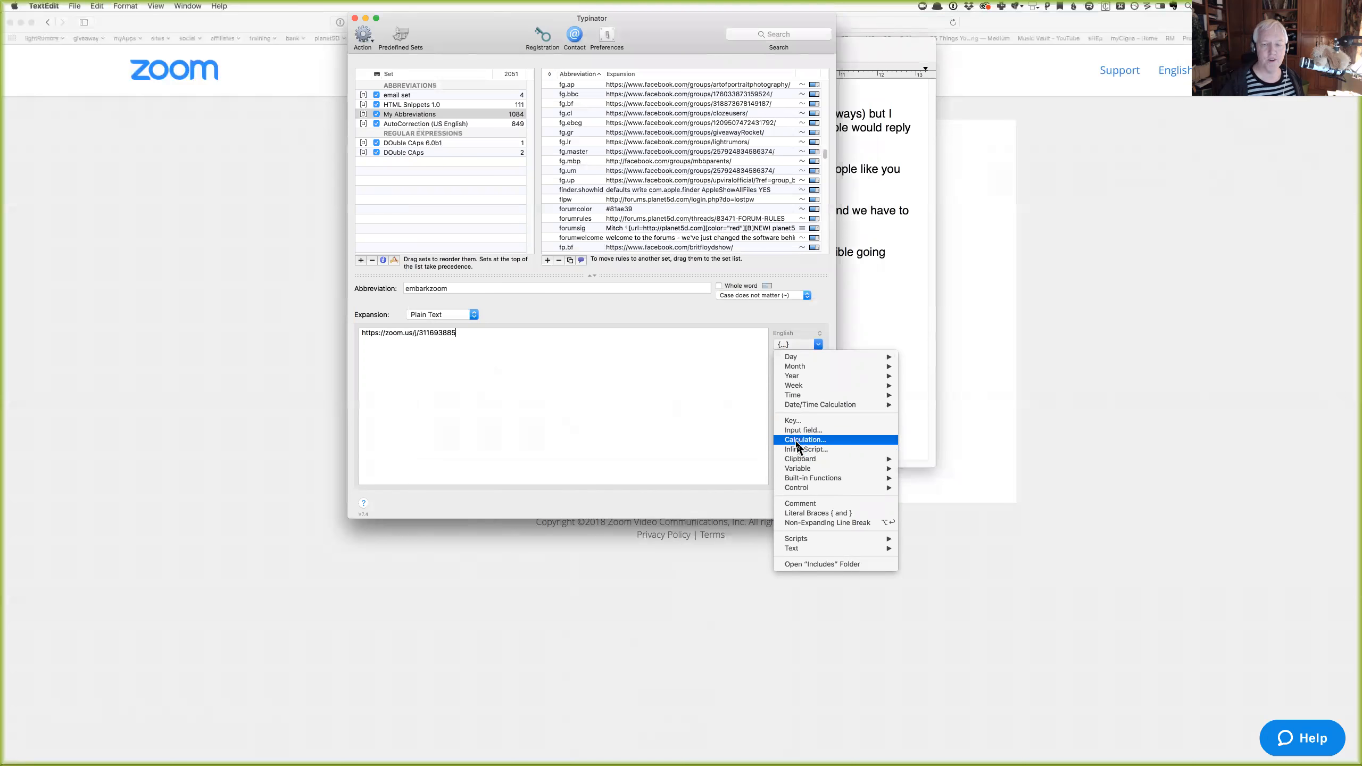
{"action": "mouse_move", "coordinate": [789, 362]}
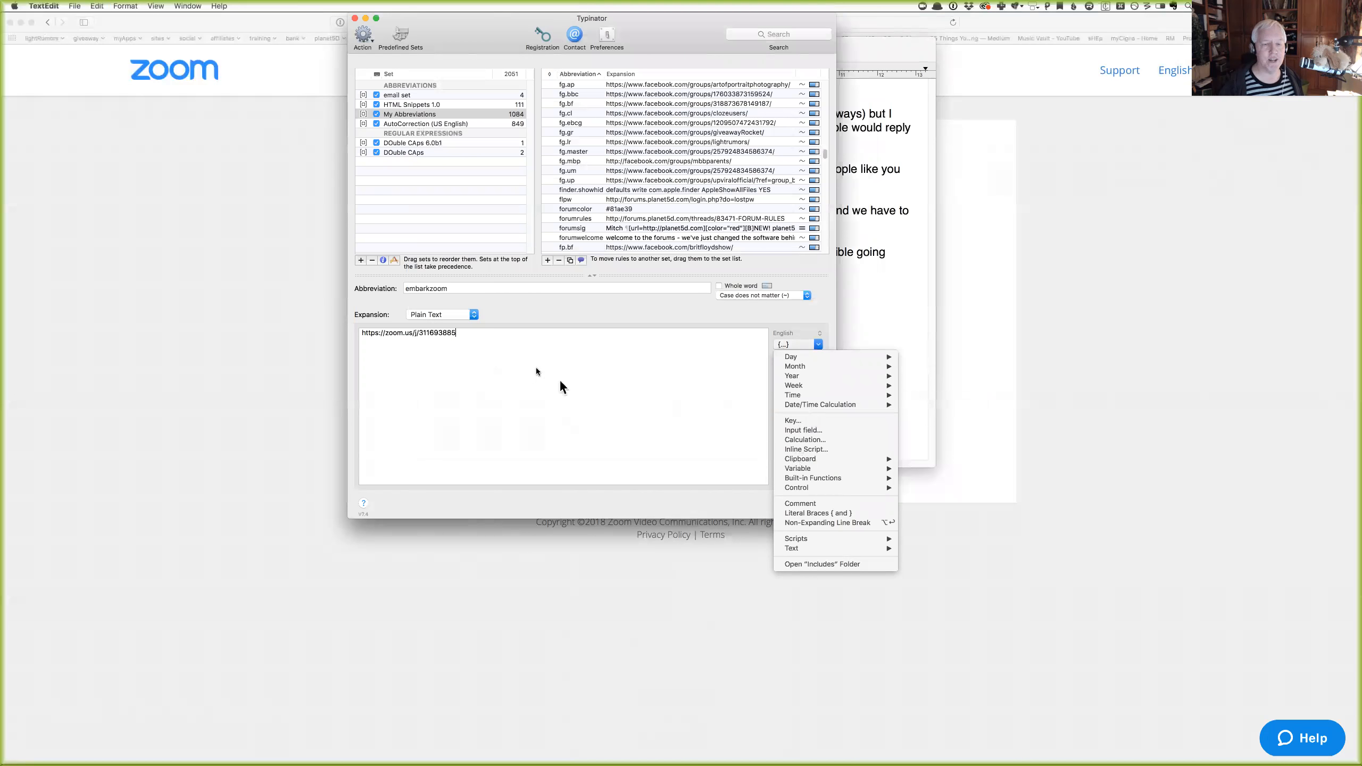
{"action": "left_click", "coordinate": [503, 335]}
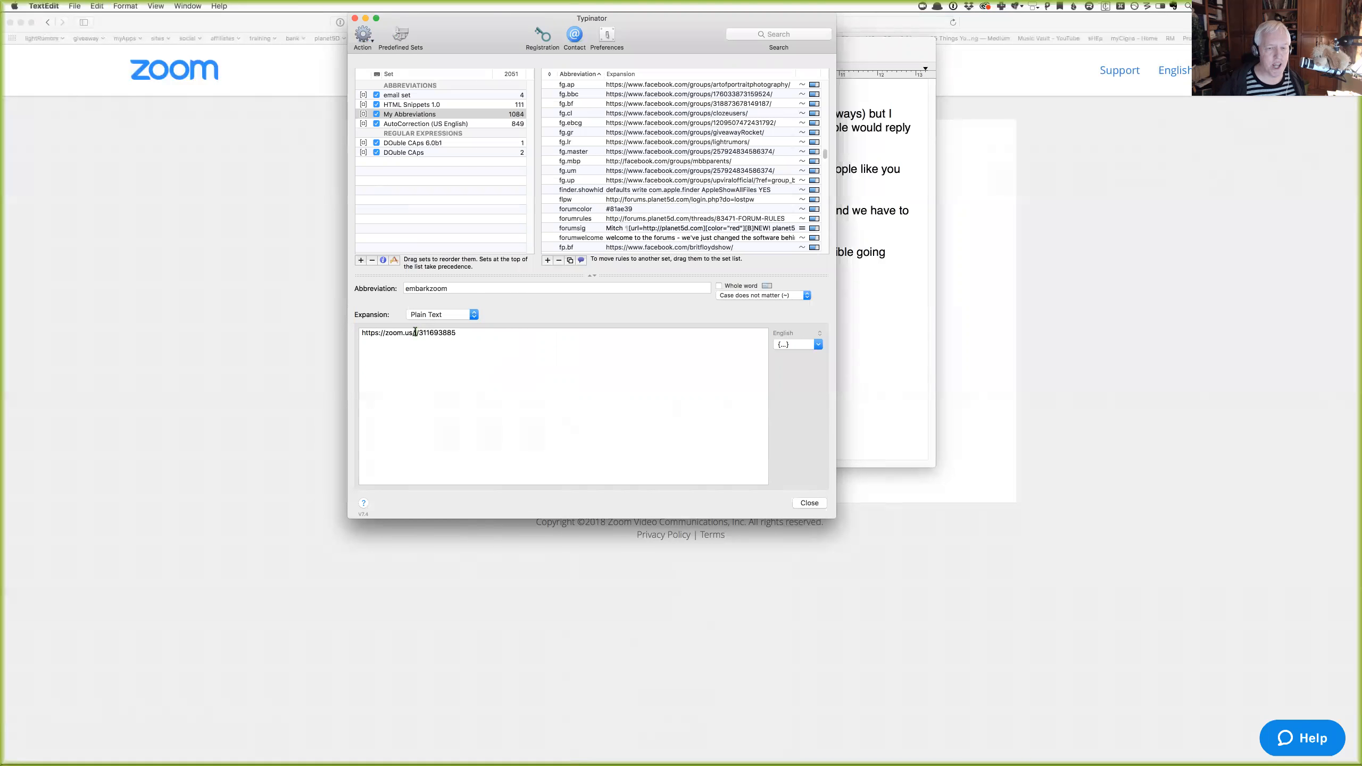
{"action": "double_click", "coordinate": [415, 332]}
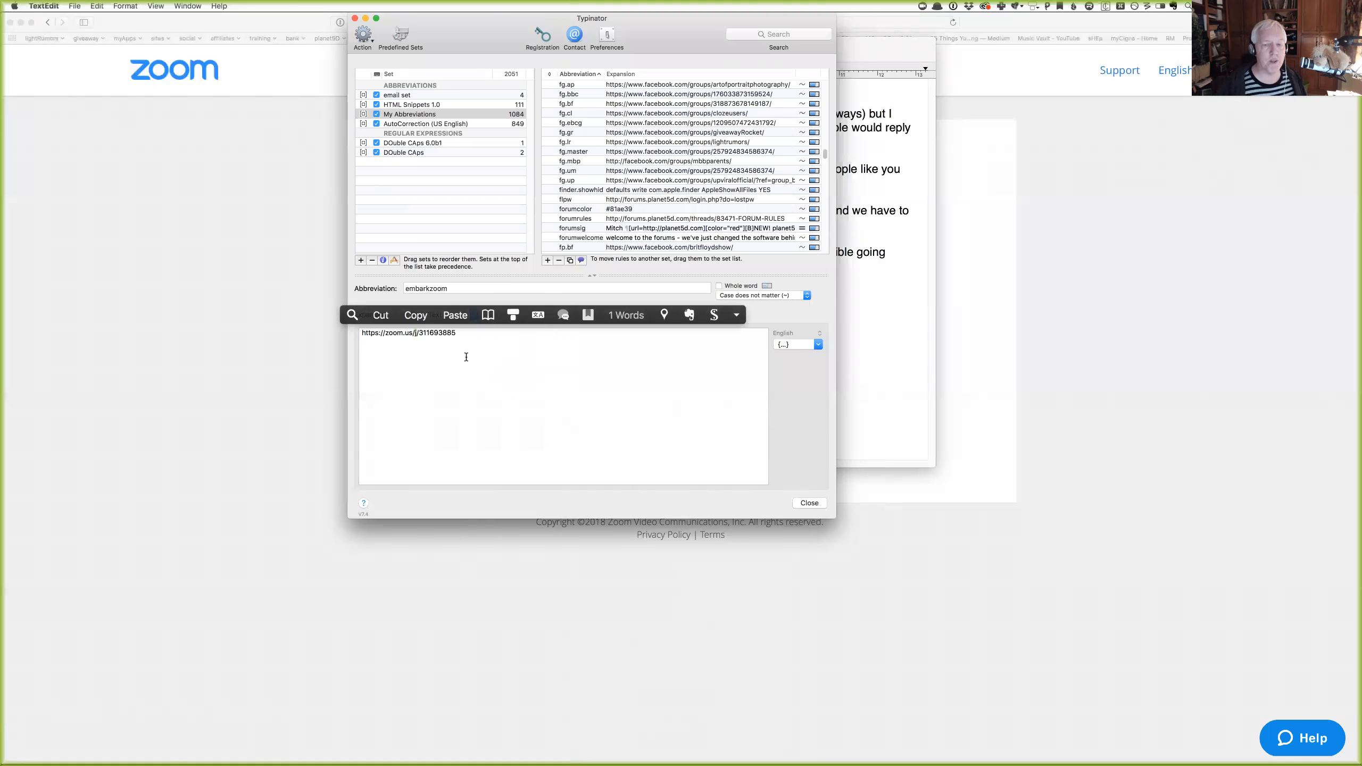
{"action": "left_click", "coordinate": [466, 357]}
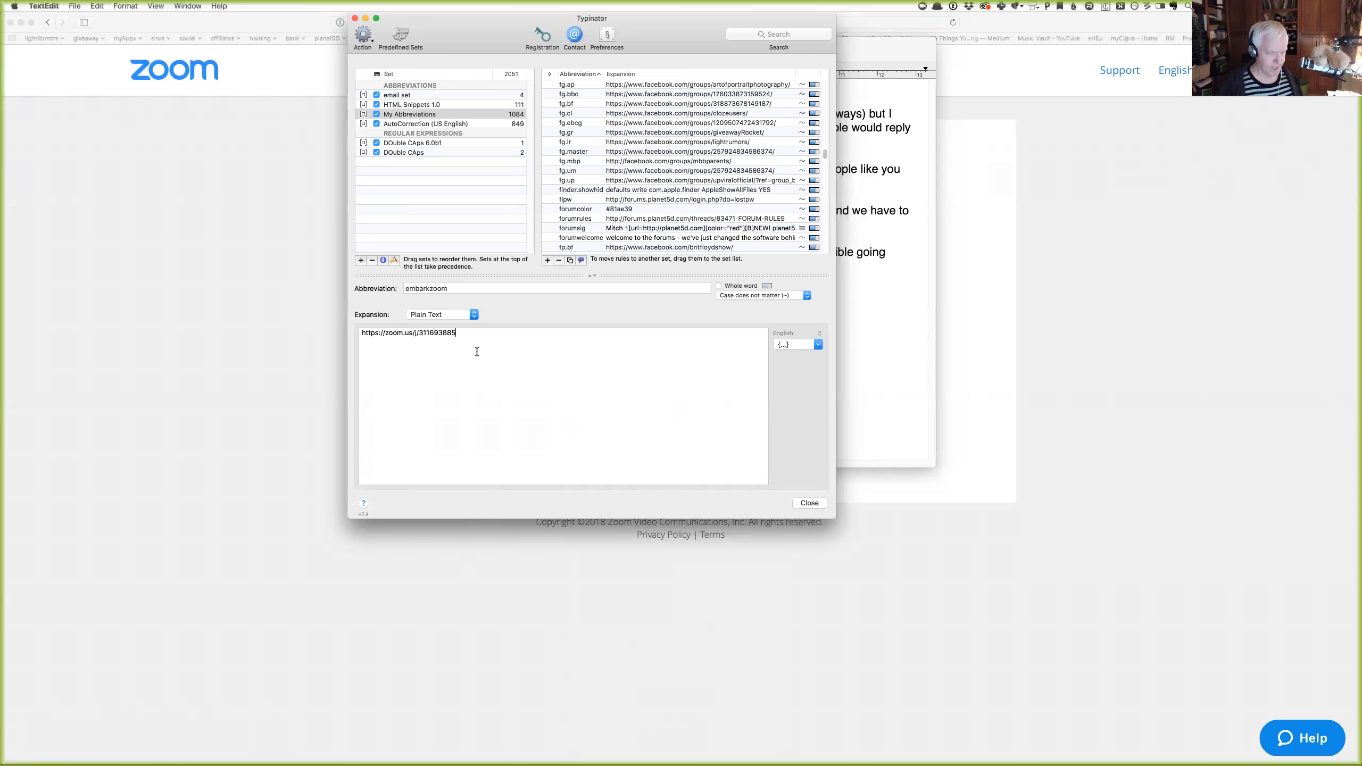
Cancel closing Untitled 43 and replace its letter with expanded myship, myaddr and e-mail address snippets.
{"action": "left_click", "coordinate": [894, 389]}
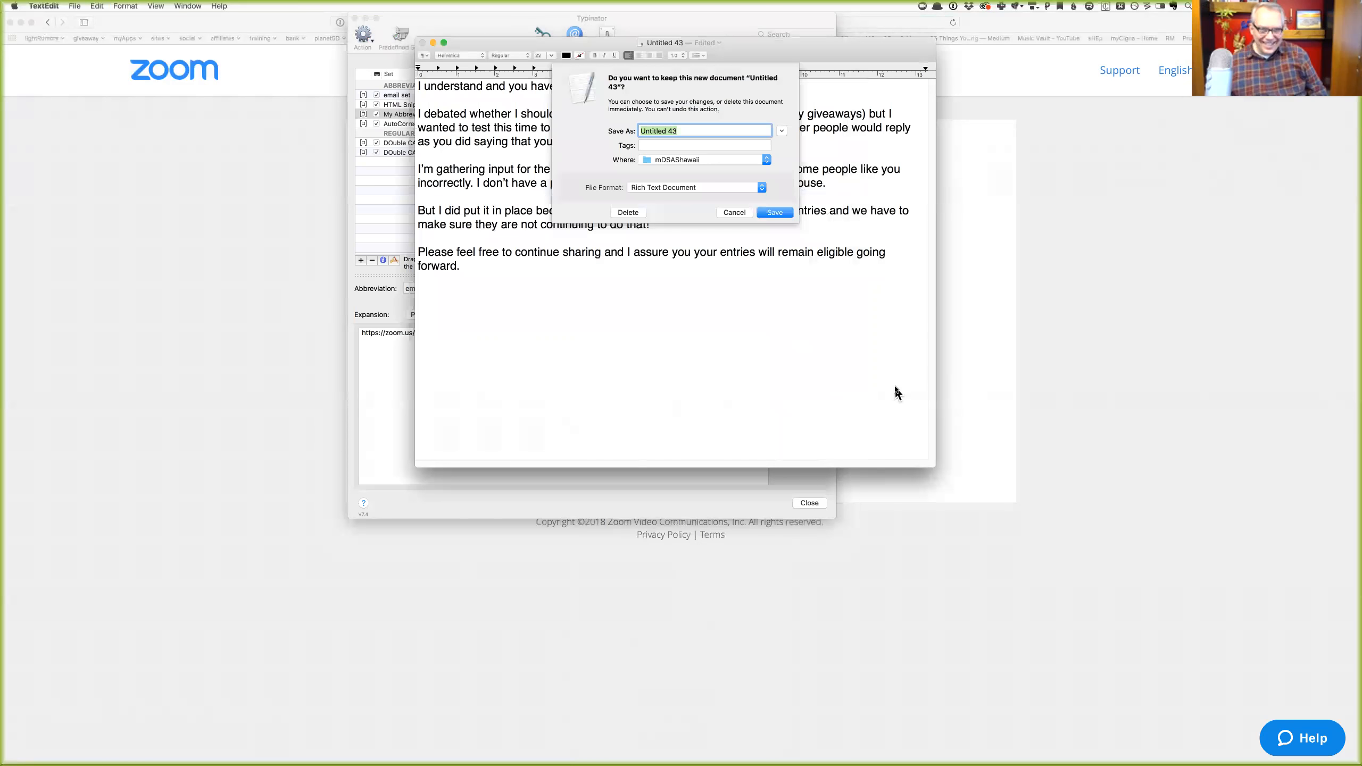
{"action": "key", "text": "Escape"}
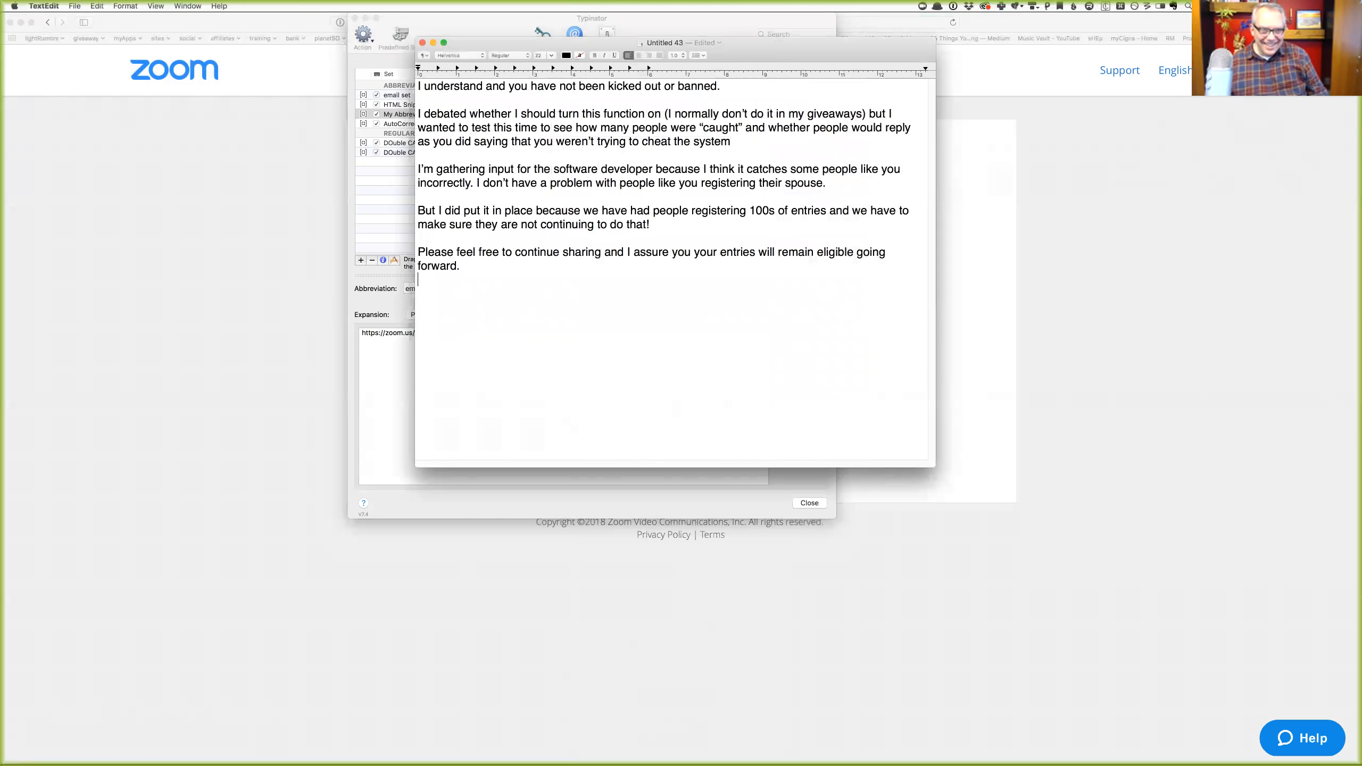
{"action": "key", "text": "super+a"}
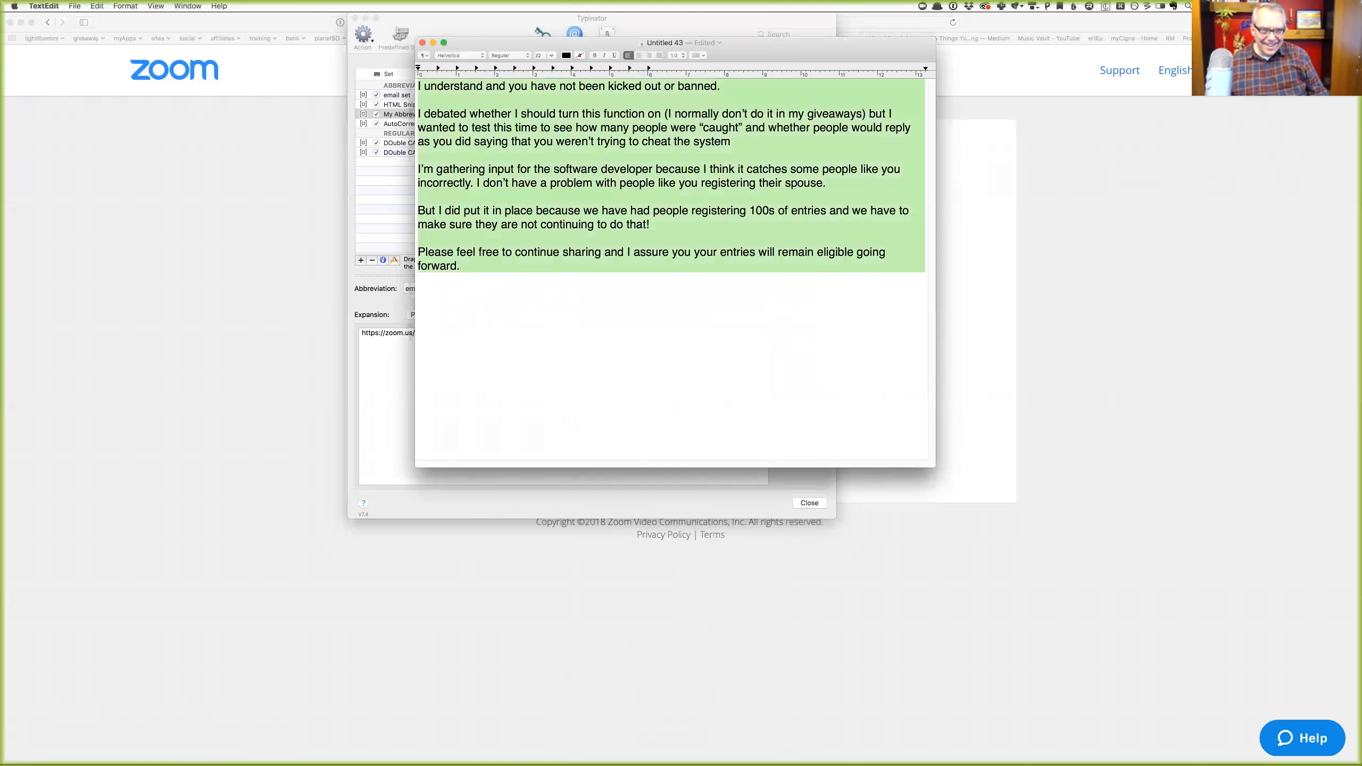
{"action": "type", "text": "mysh"}
{"action": "type", "text": "ip"}
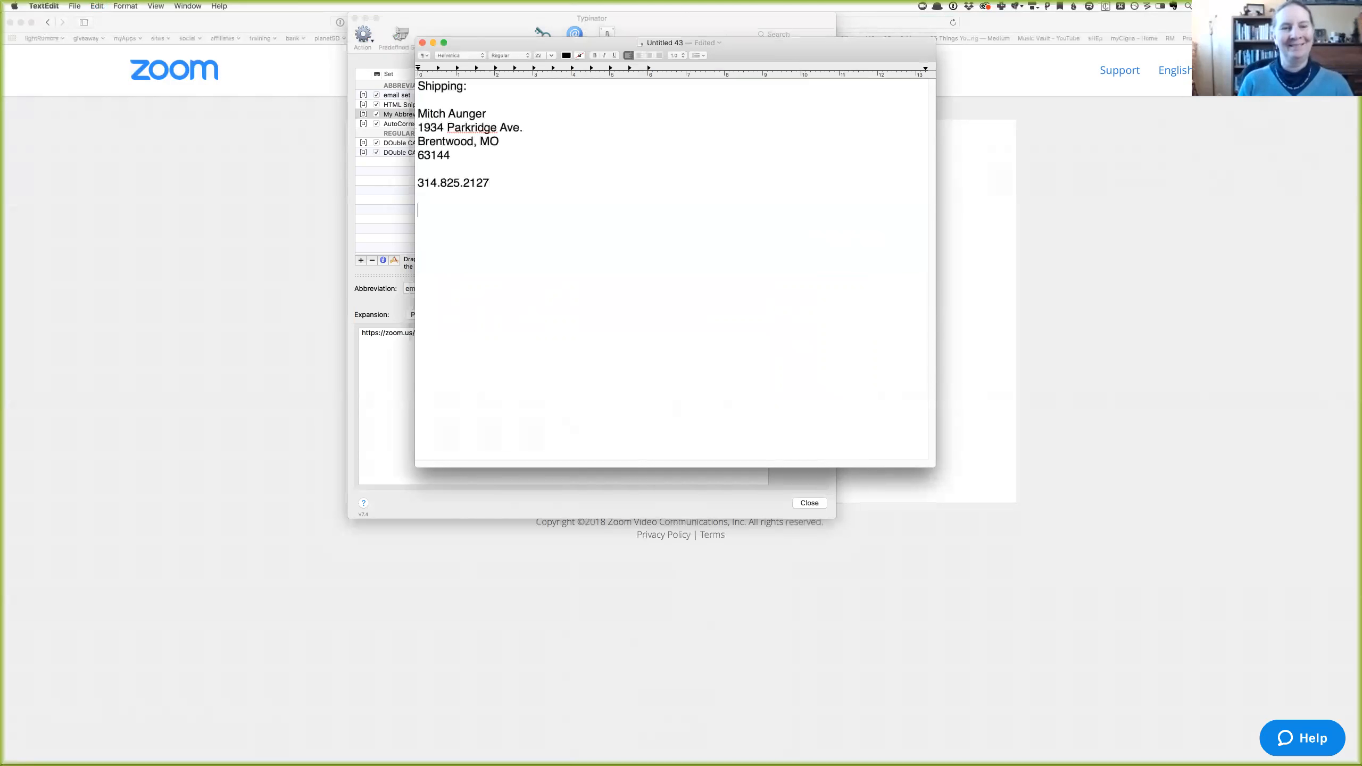
{"action": "type", "text": "my"}
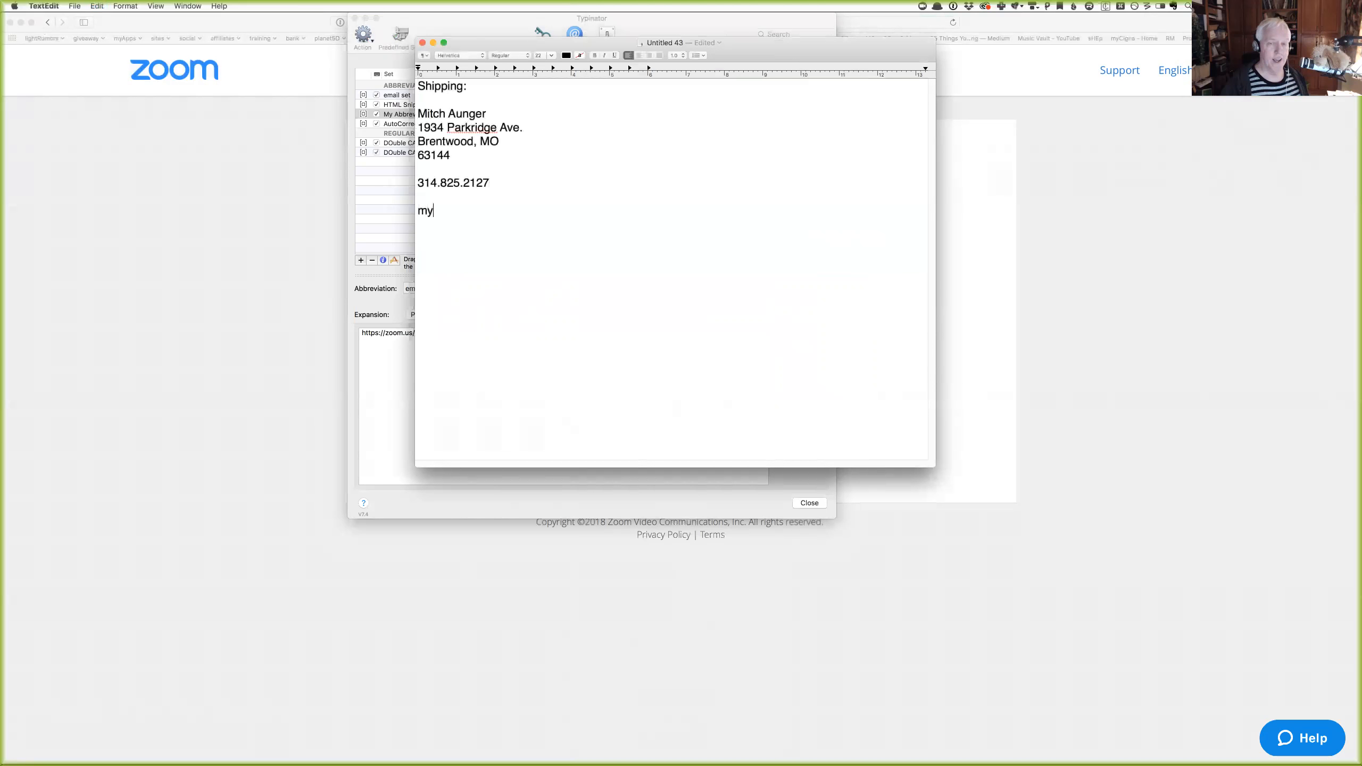
{"action": "type", "text": "addr"}
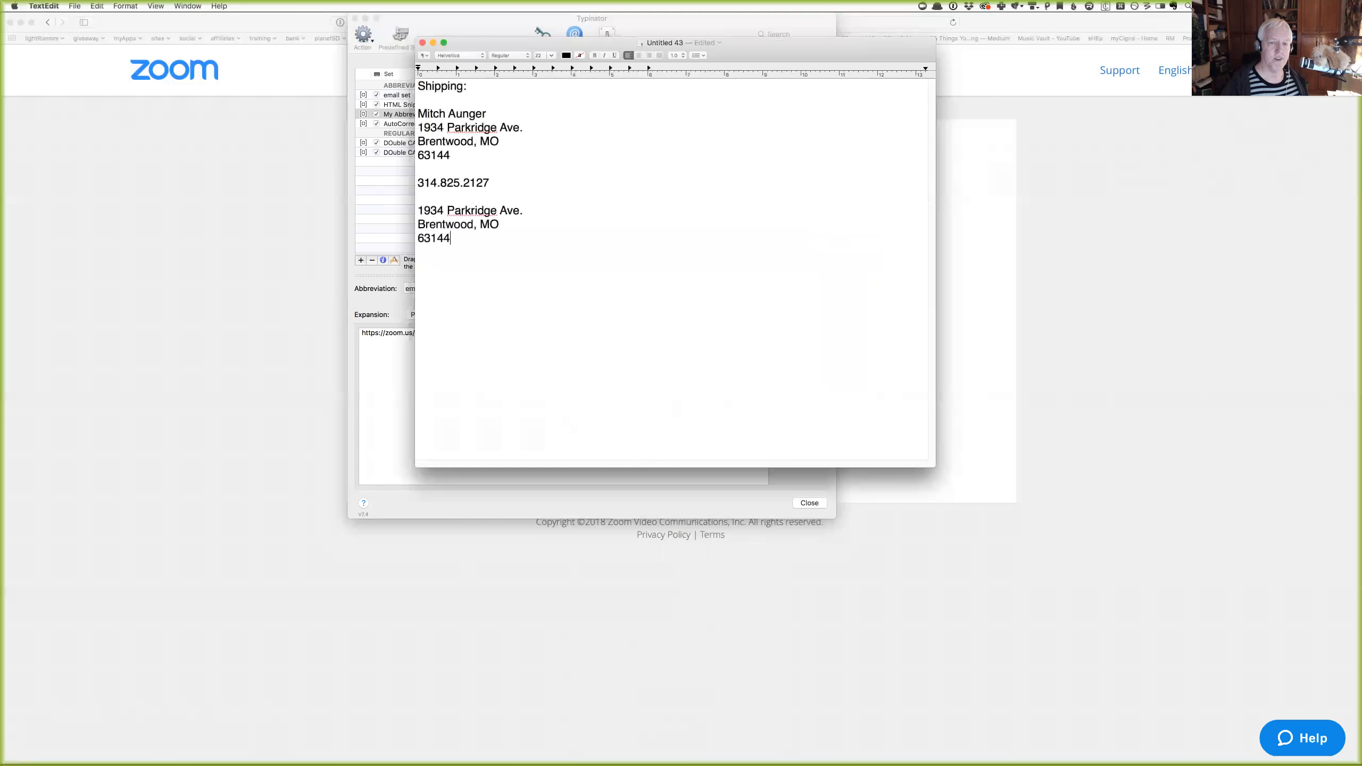
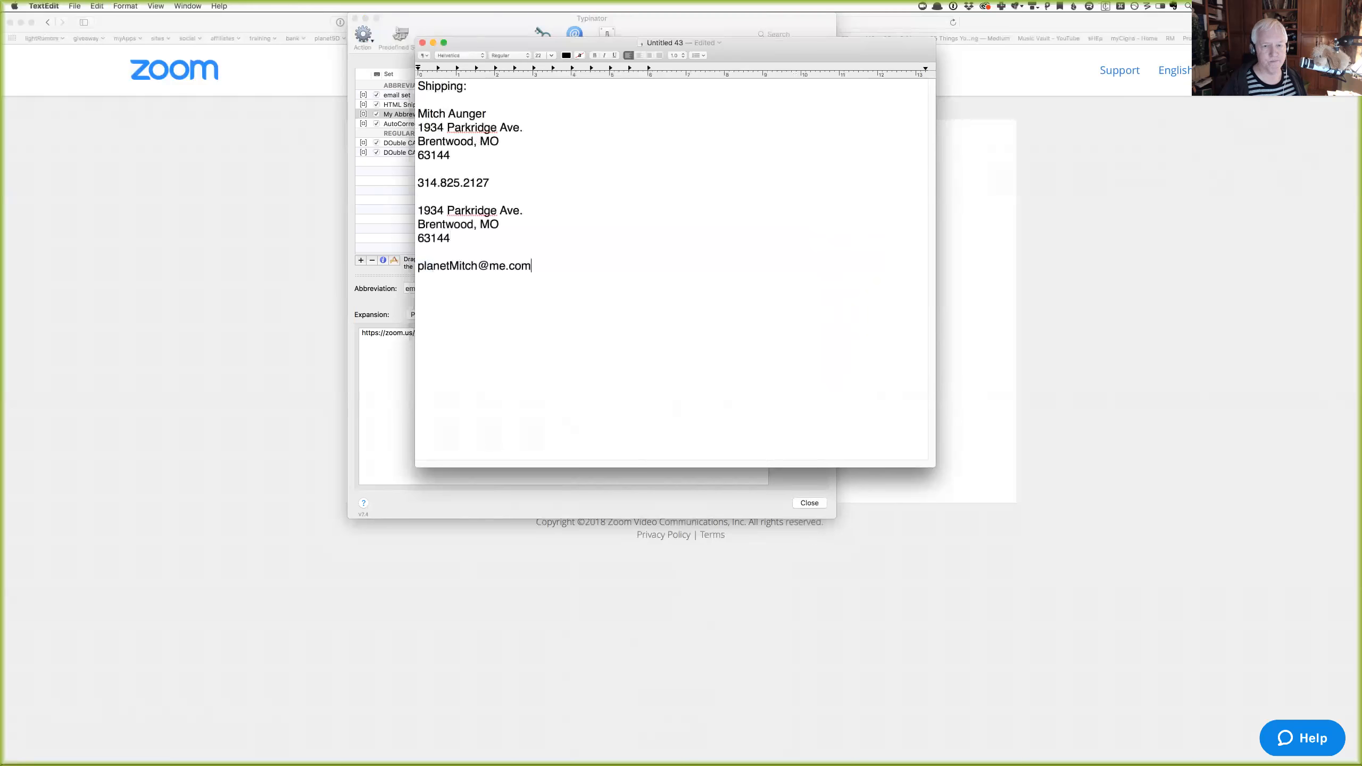